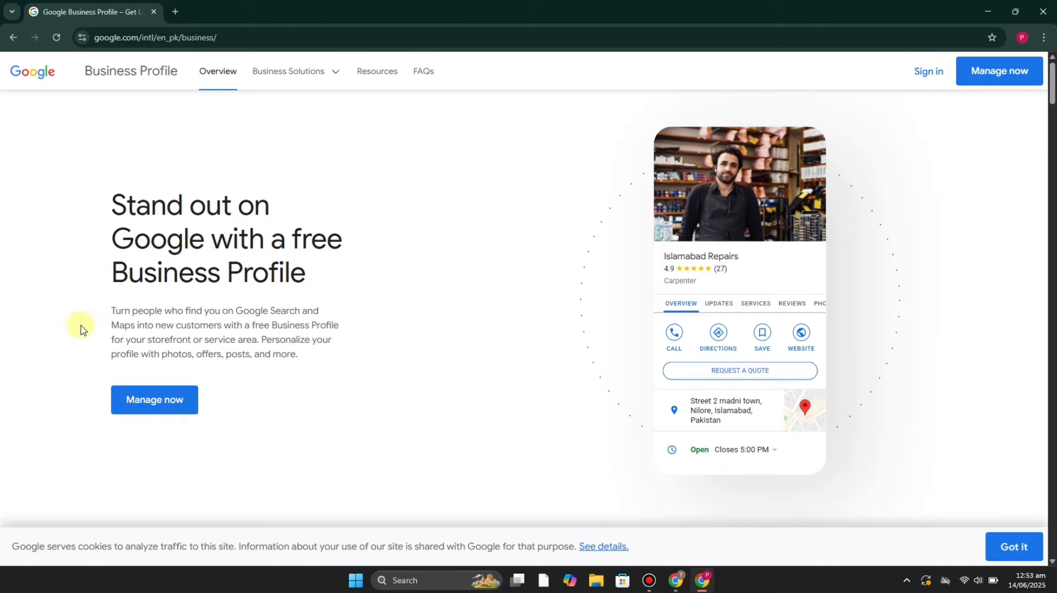
# Start managing a new business profile, create a business named James Floral Shop, and continue with that name.
pyautogui.click(169, 417)
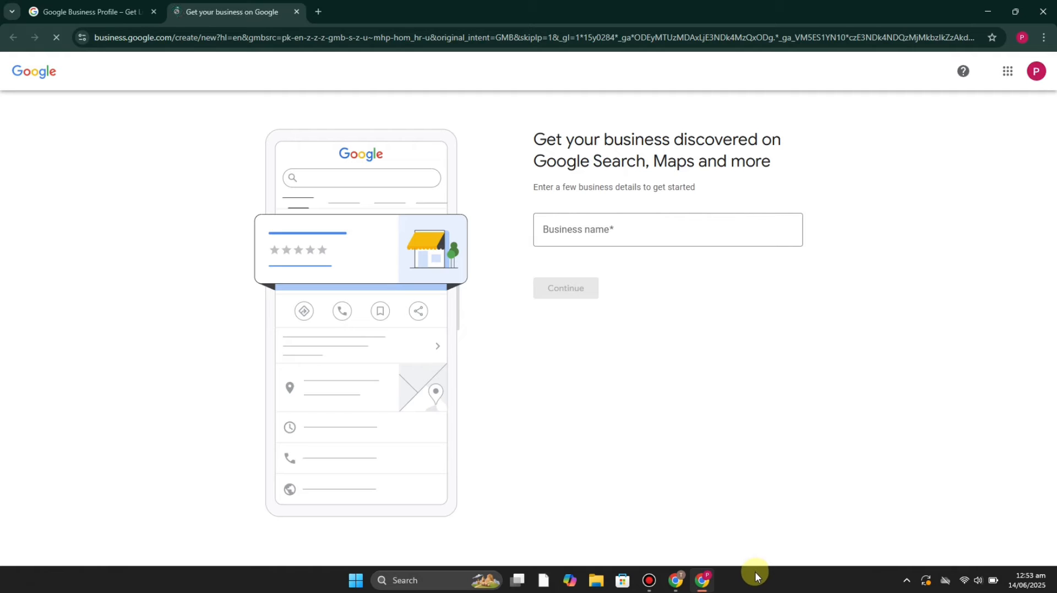
pyautogui.click(663, 229)
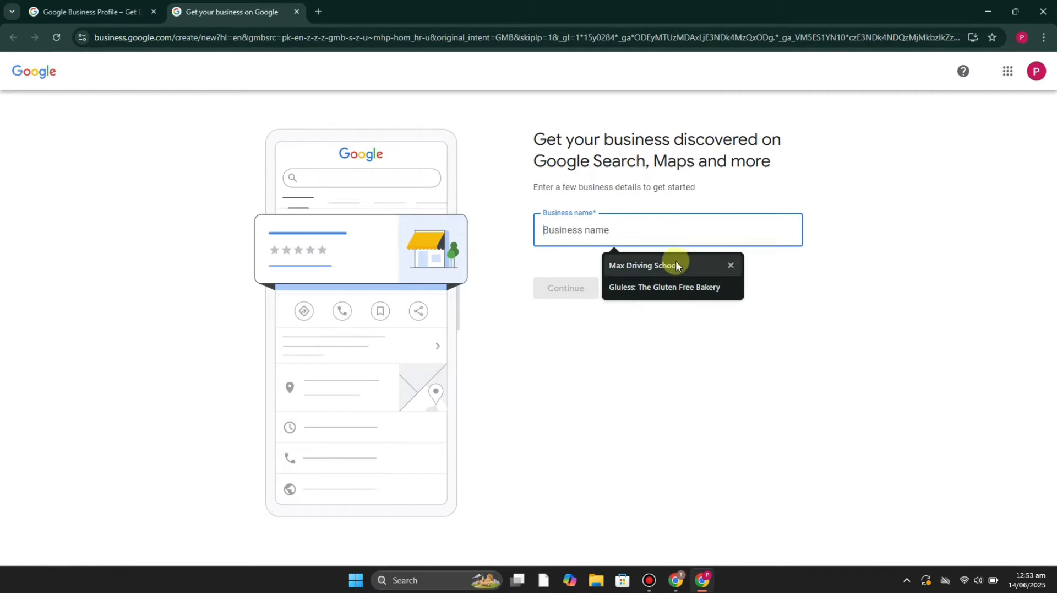
pyautogui.click(774, 321)
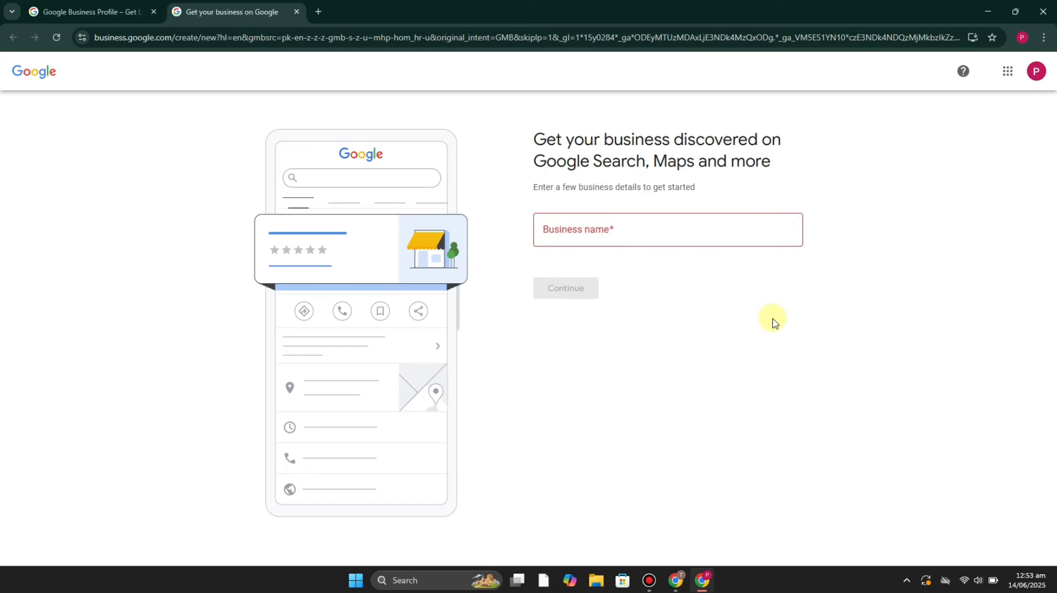
pyautogui.click(698, 240)
pyautogui.write('J')
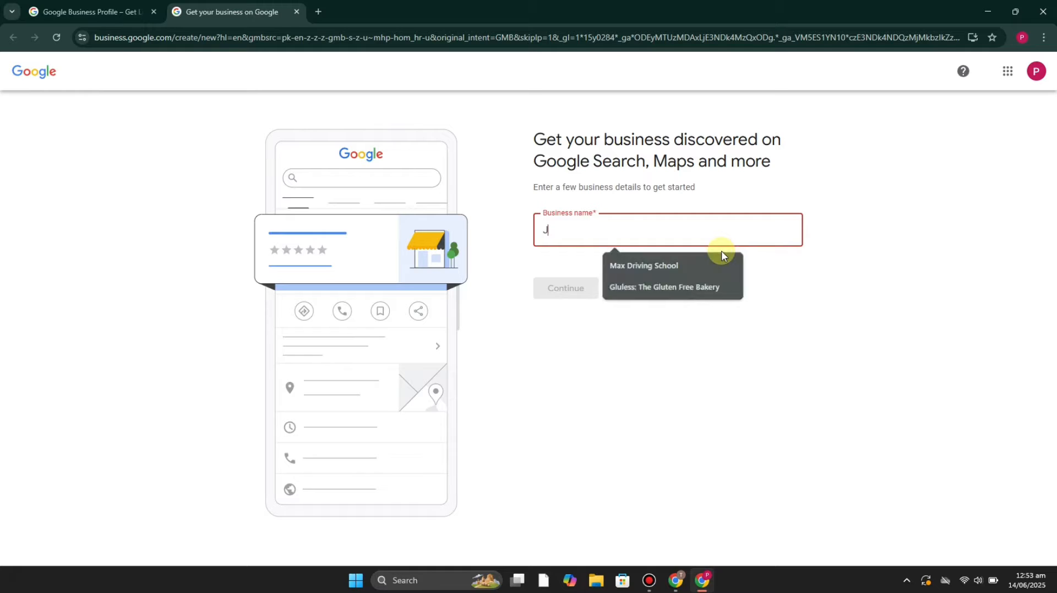
pyautogui.write('ames ')
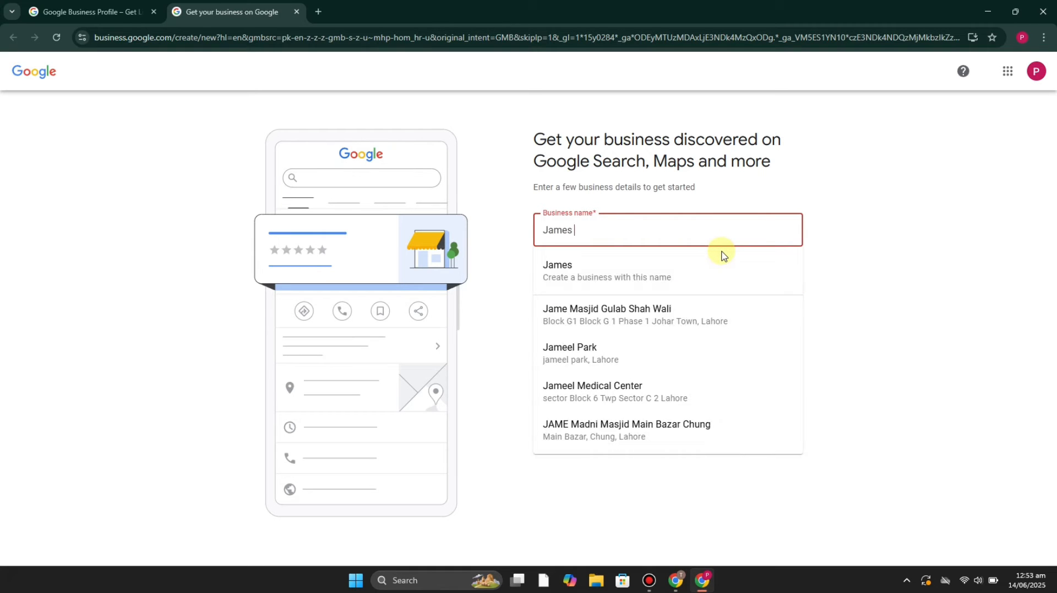
pyautogui.write('Floral ')
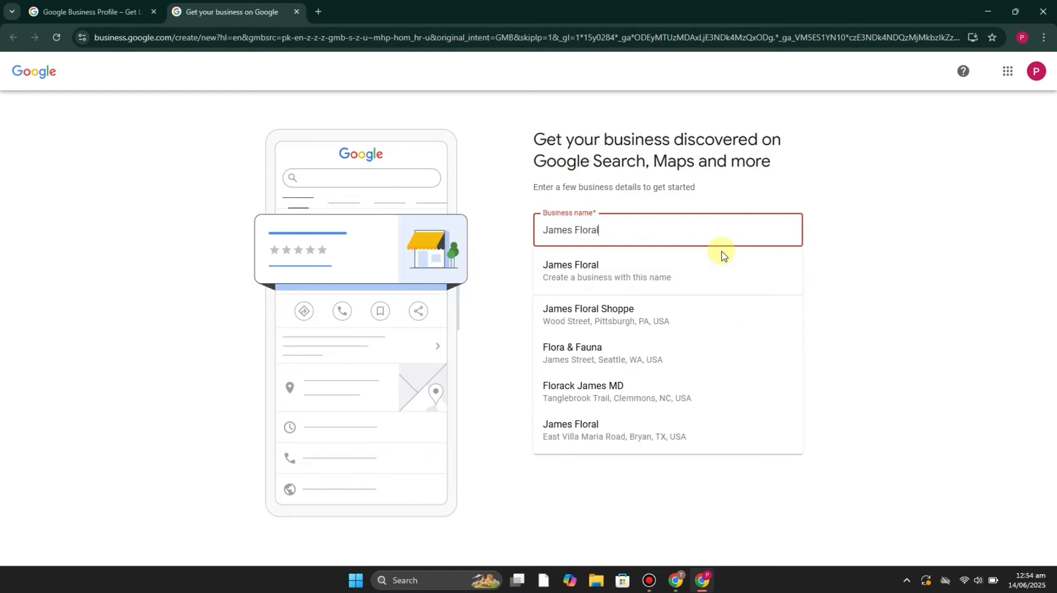
pyautogui.write('Sj')
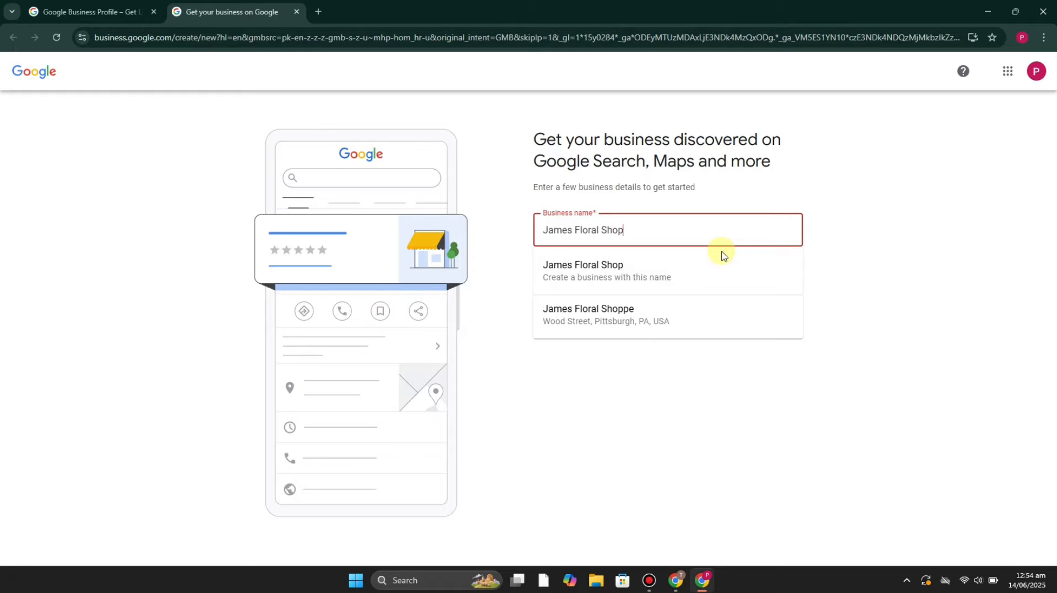
pyautogui.click(675, 283)
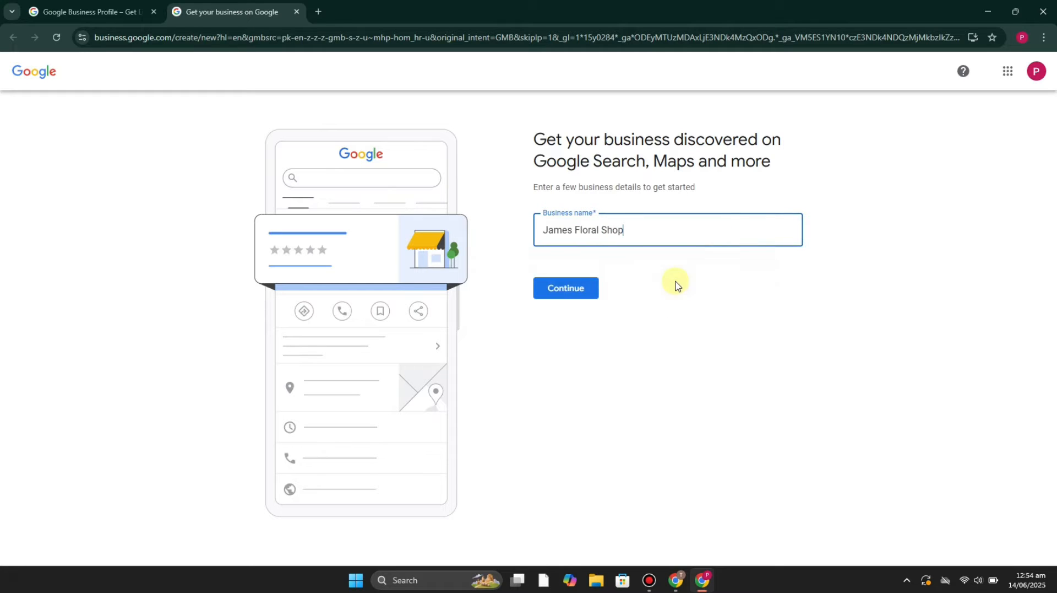
pyautogui.click(567, 292)
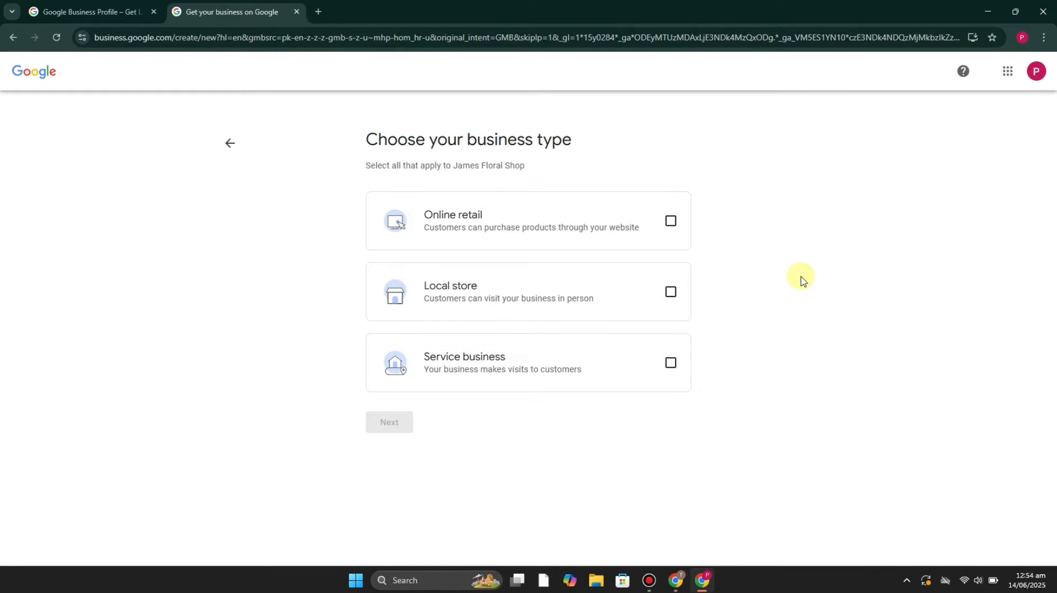
# Choose Local store as the business type and submit Flower market as the business category.
pyautogui.click(609, 315)
pyautogui.click(412, 431)
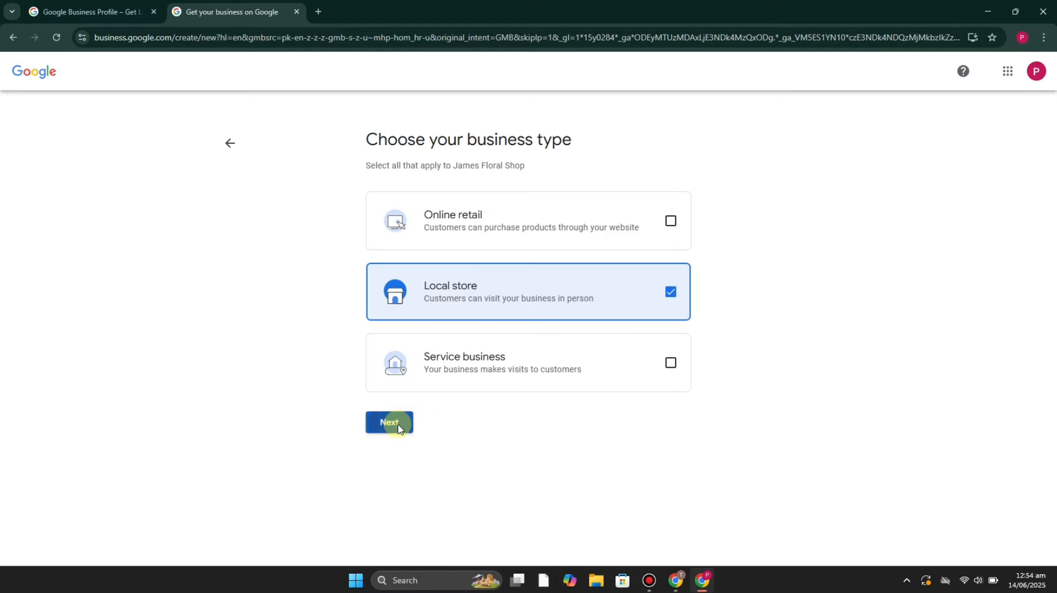
pyautogui.click(684, 219)
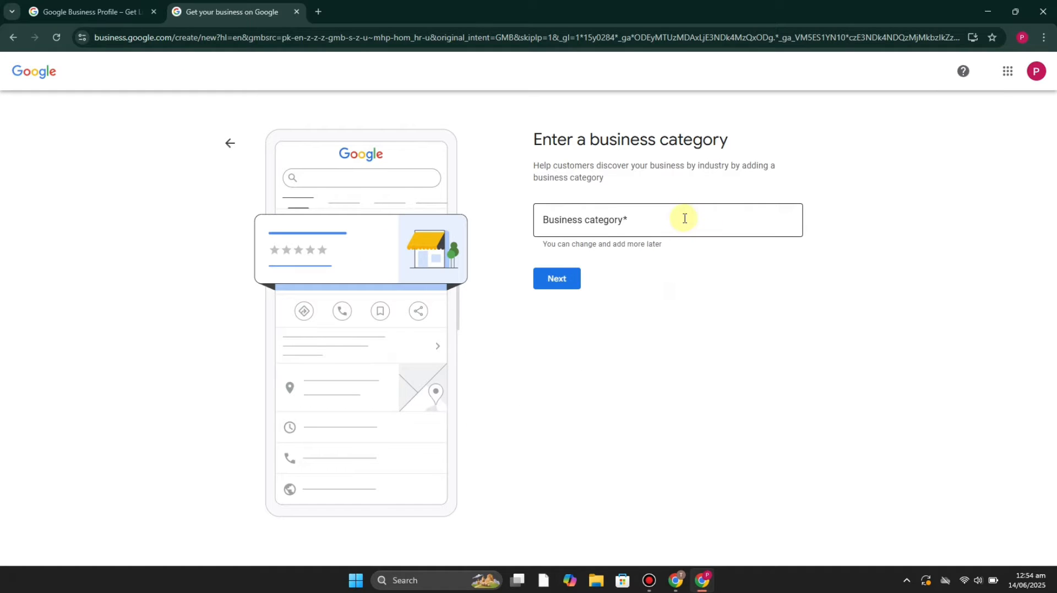
pyautogui.write('flower')
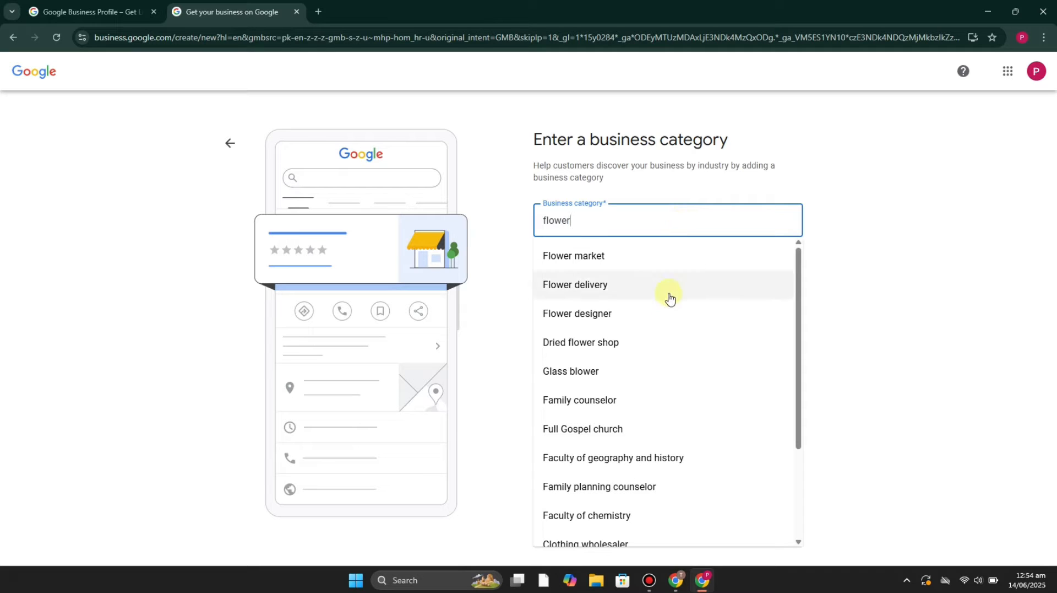
pyautogui.write(' s')
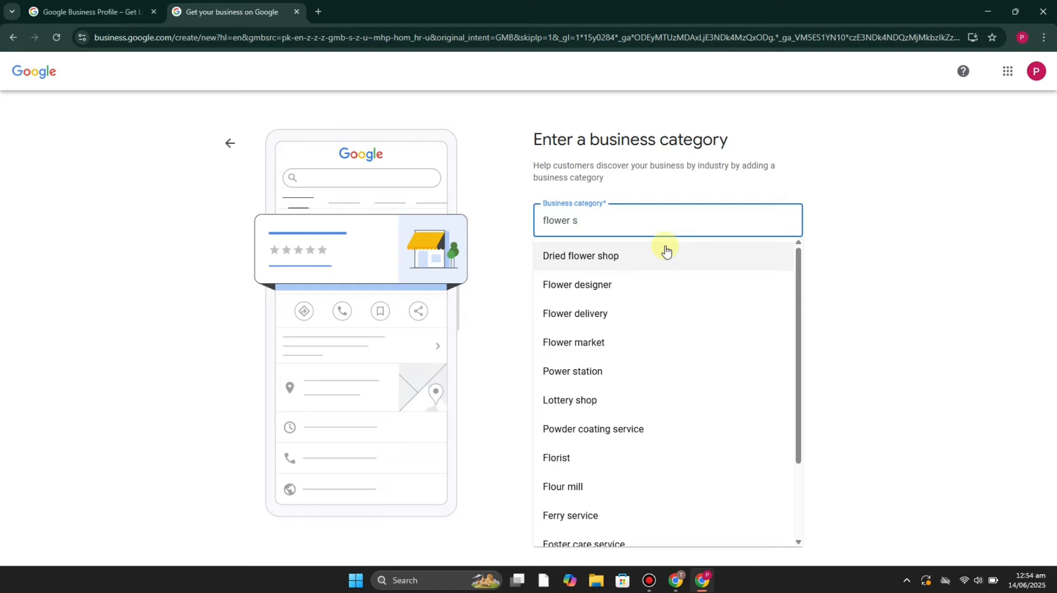
pyautogui.write('h')
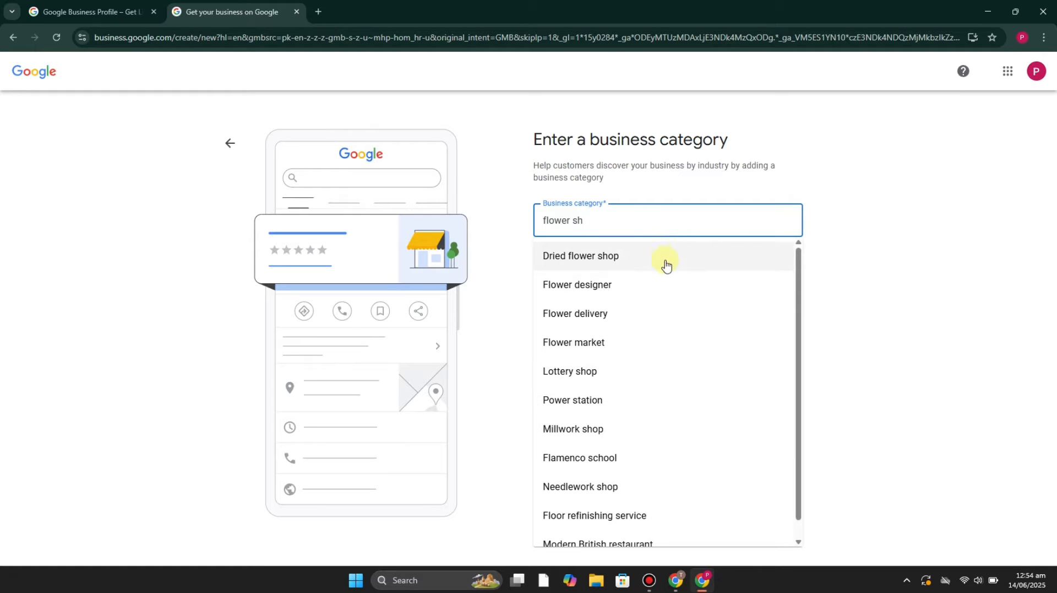
pyautogui.click(647, 345)
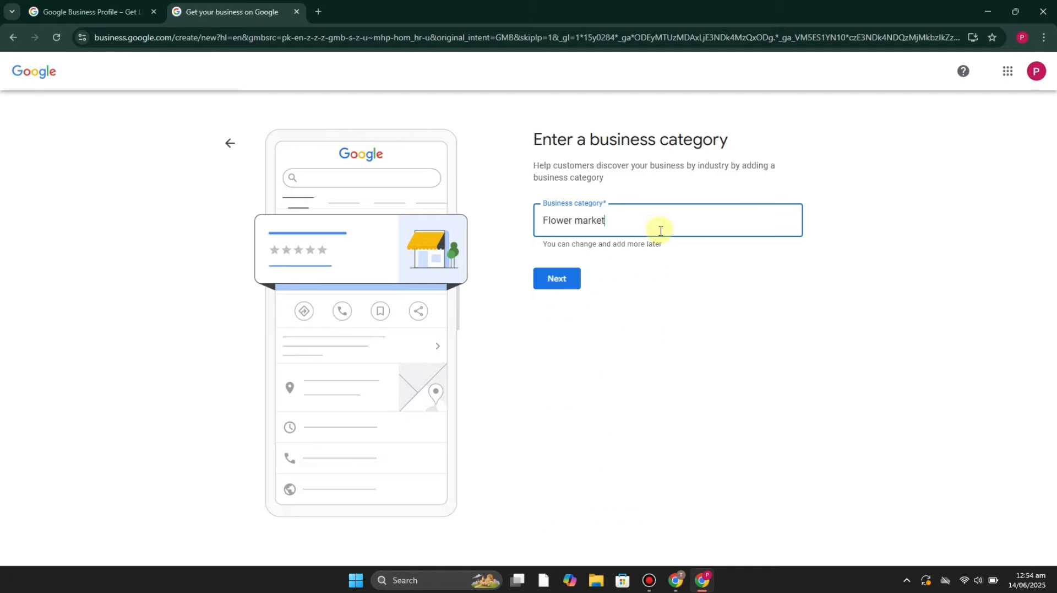
pyautogui.click(556, 280)
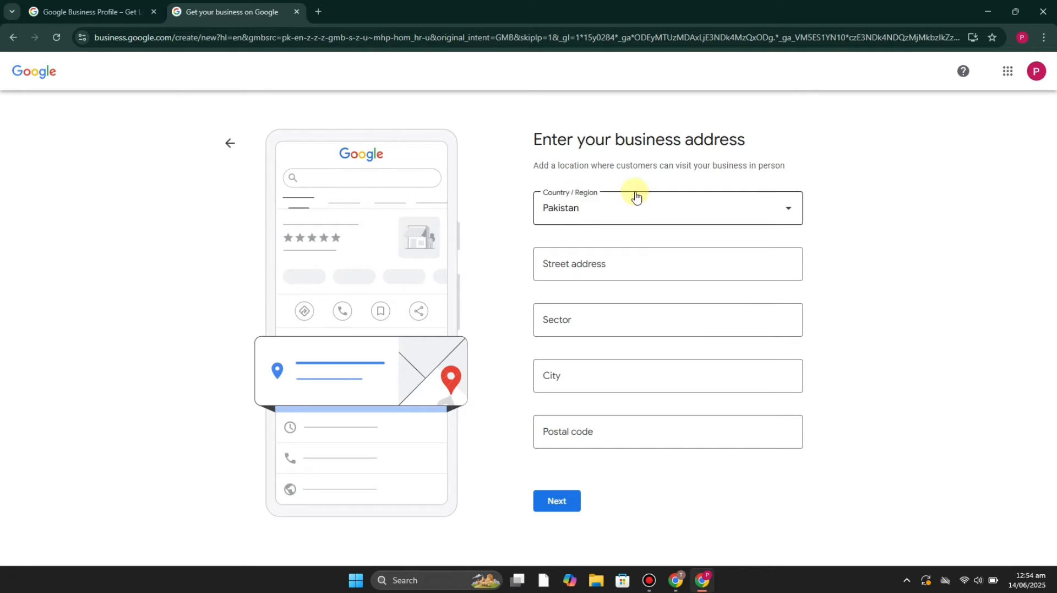
# Set the business address country to Norway and fill in the street address and postal code.
pyautogui.click(785, 209)
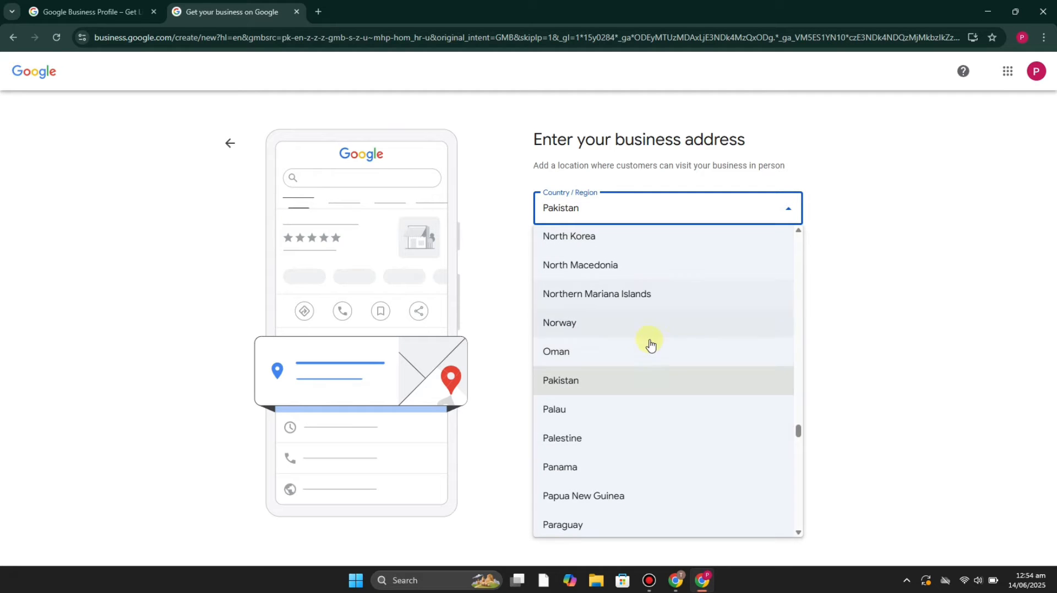
pyautogui.click(692, 329)
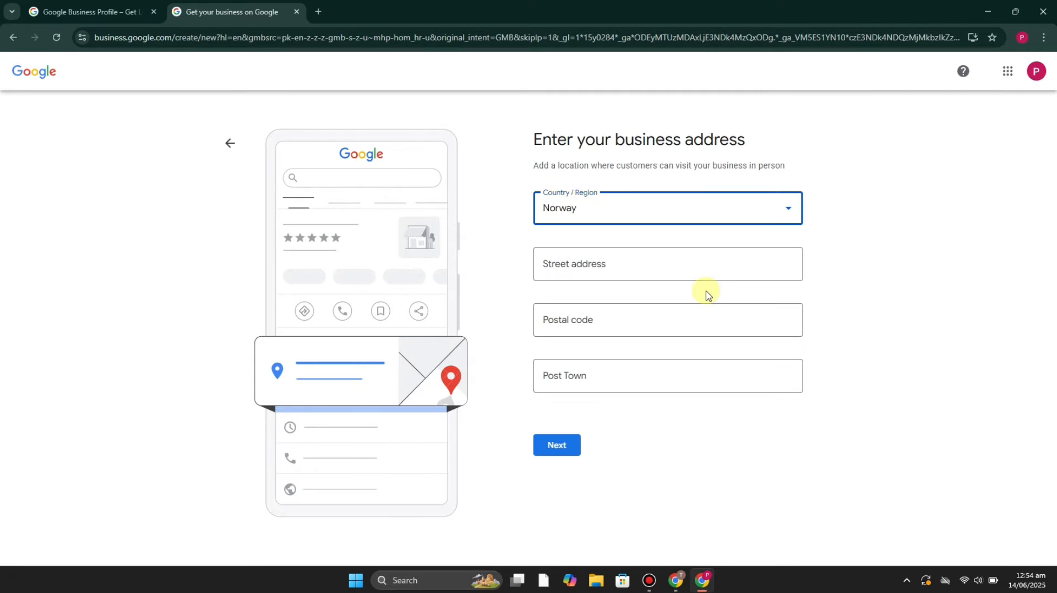
pyautogui.click(704, 260)
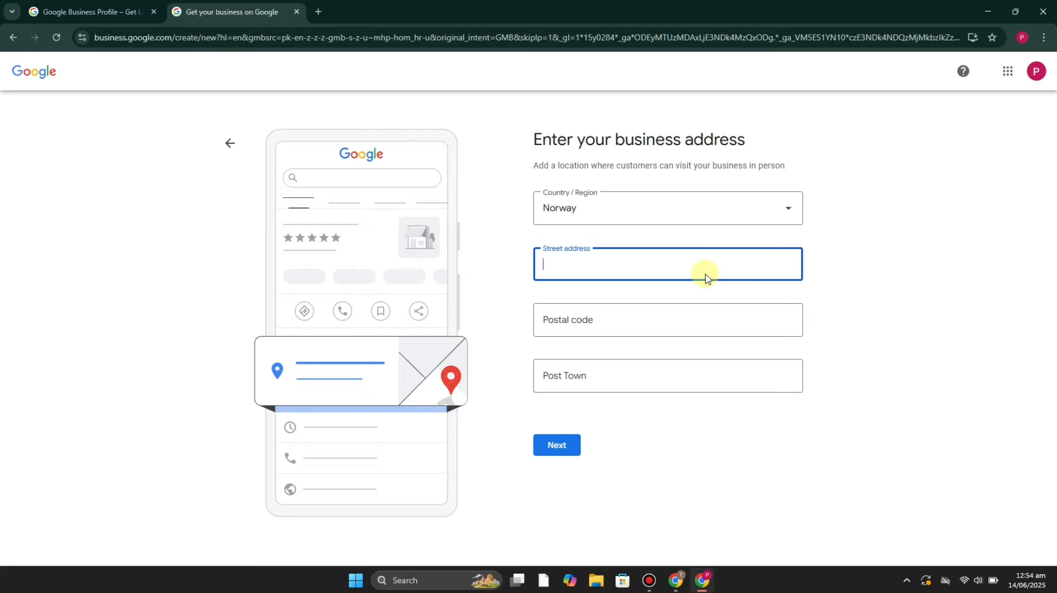
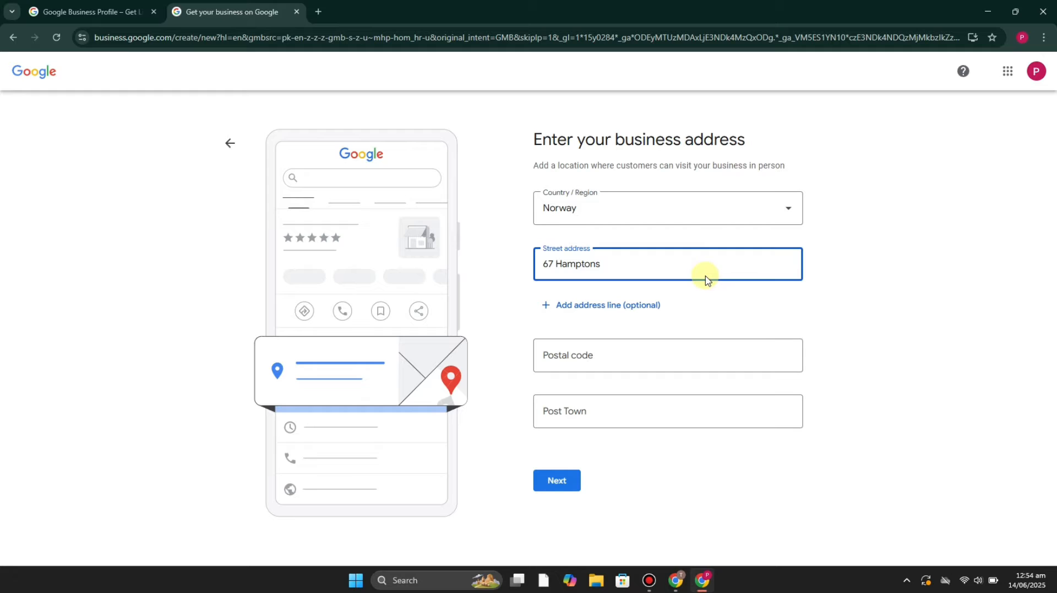
pyautogui.click(652, 355)
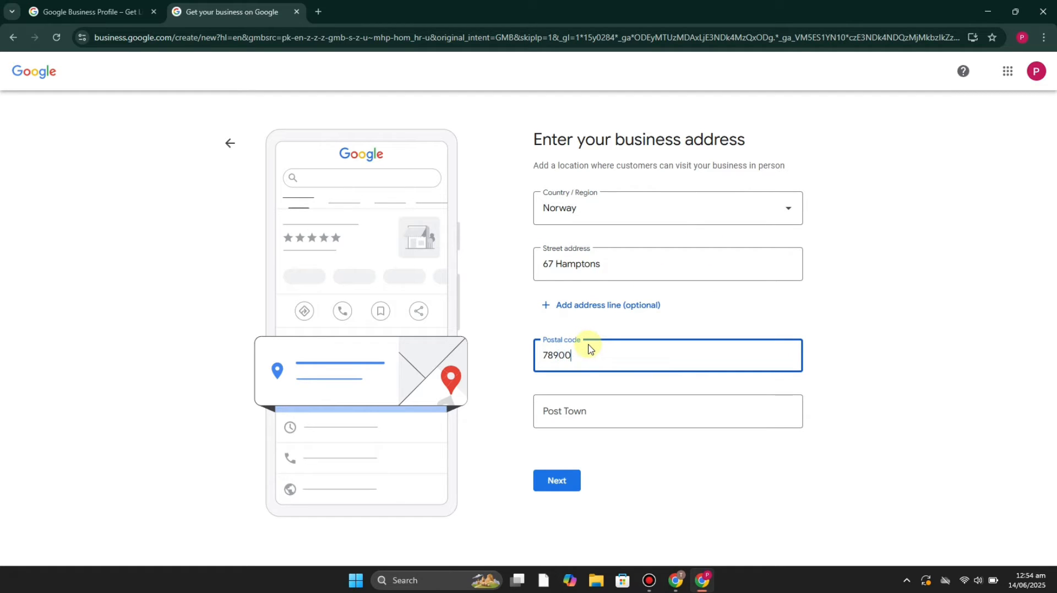
# Fill in the post town, shorten the postal code to four digits, and submit the address without saving it to the account.
pyautogui.click(584, 414)
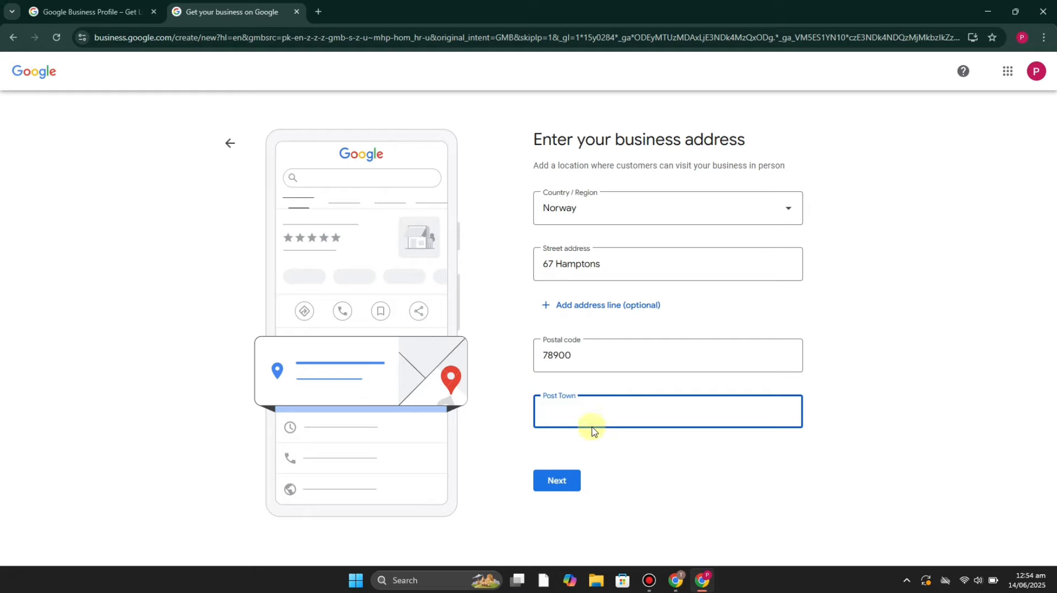
pyautogui.click(605, 457)
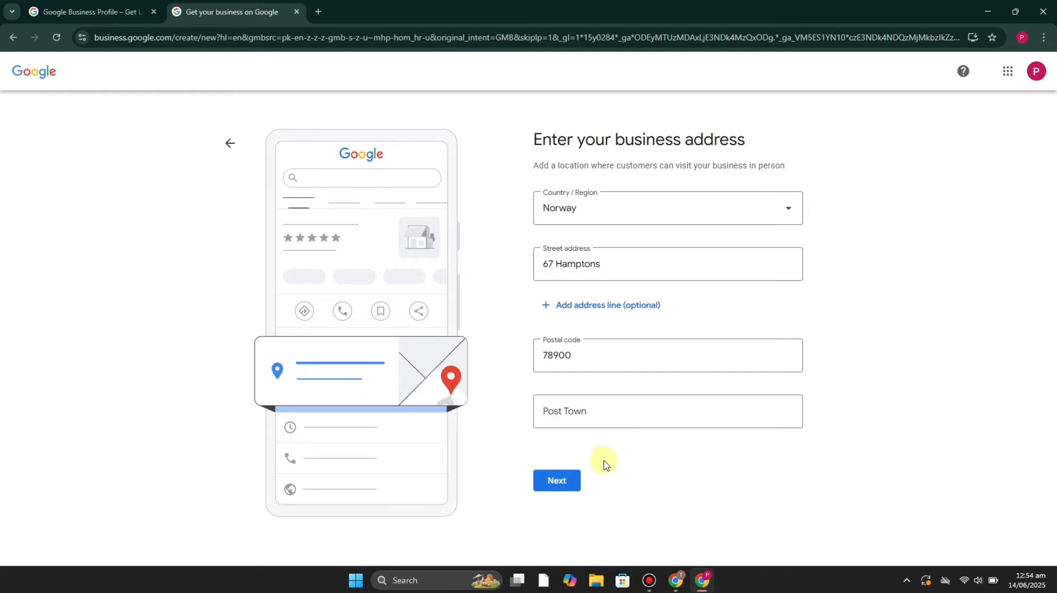
pyautogui.click(567, 484)
pyautogui.click(599, 424)
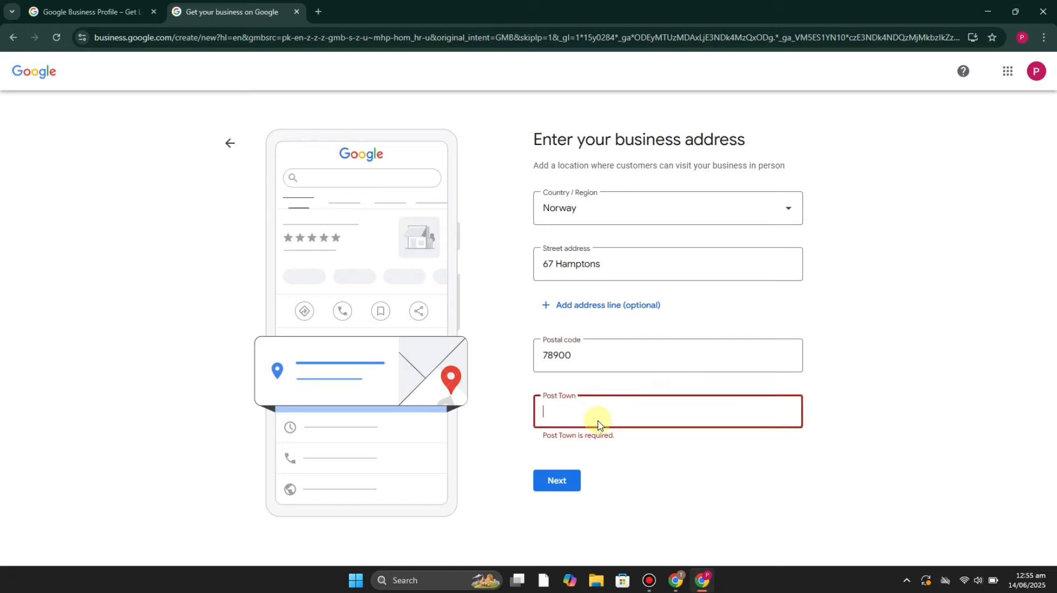
pyautogui.write('7555')
pyautogui.click(560, 485)
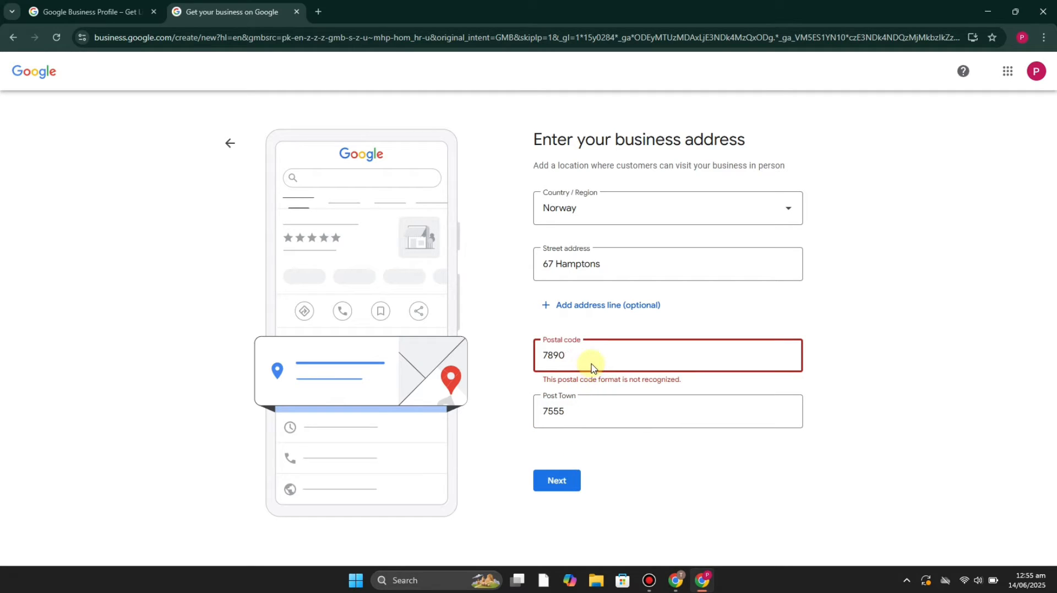
pyautogui.click(570, 482)
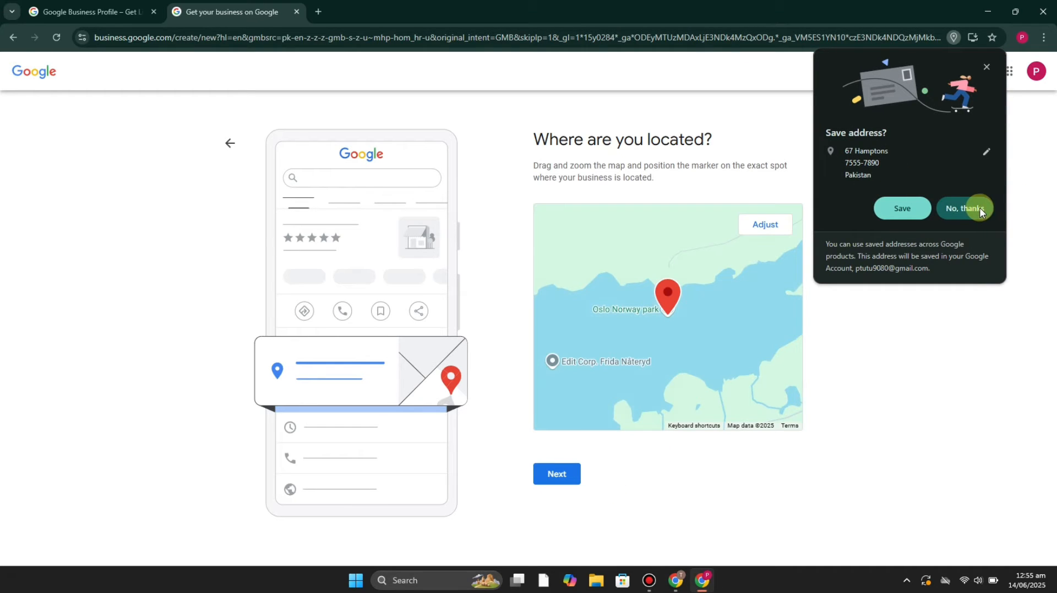
pyautogui.click(980, 207)
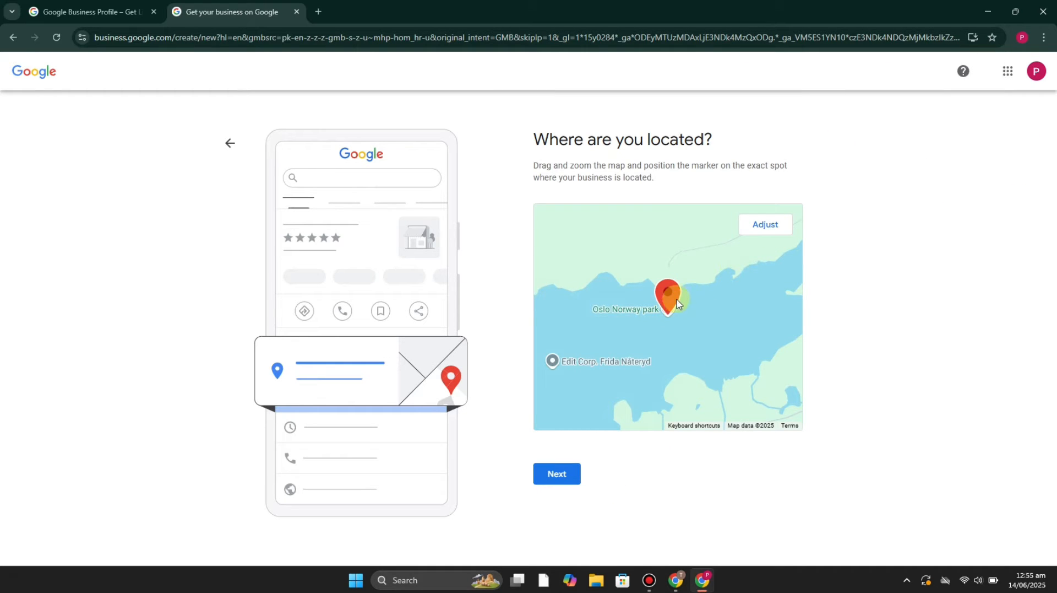
# Adjust the map marker's location from the water near Oslo Norway park onto the Fv120 road, dismiss the location-access request, and continue.
pyautogui.click(768, 227)
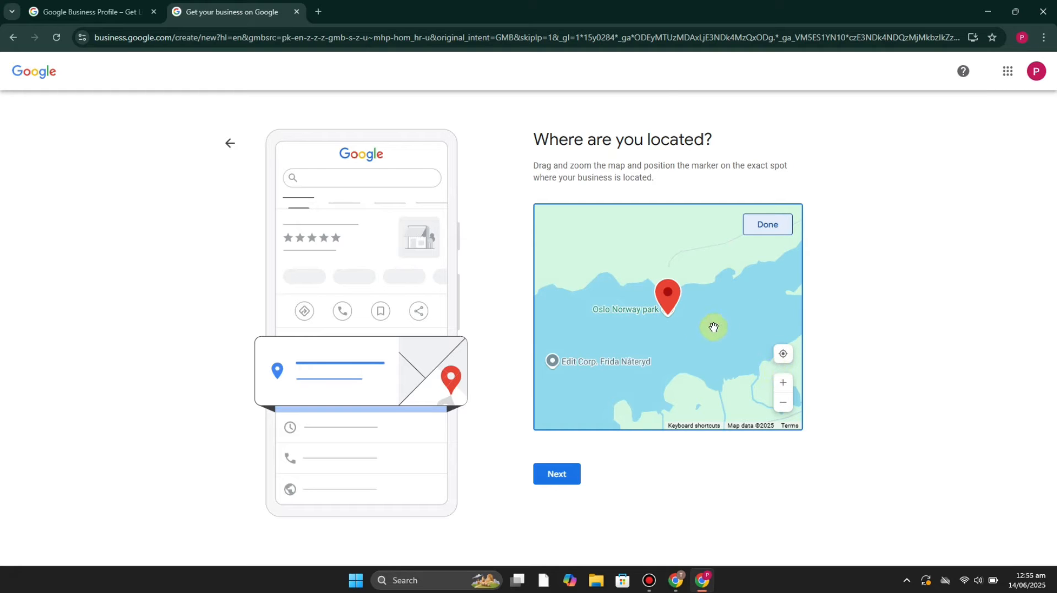
pyautogui.moveTo(694, 346); pyautogui.dragTo(690, 428)
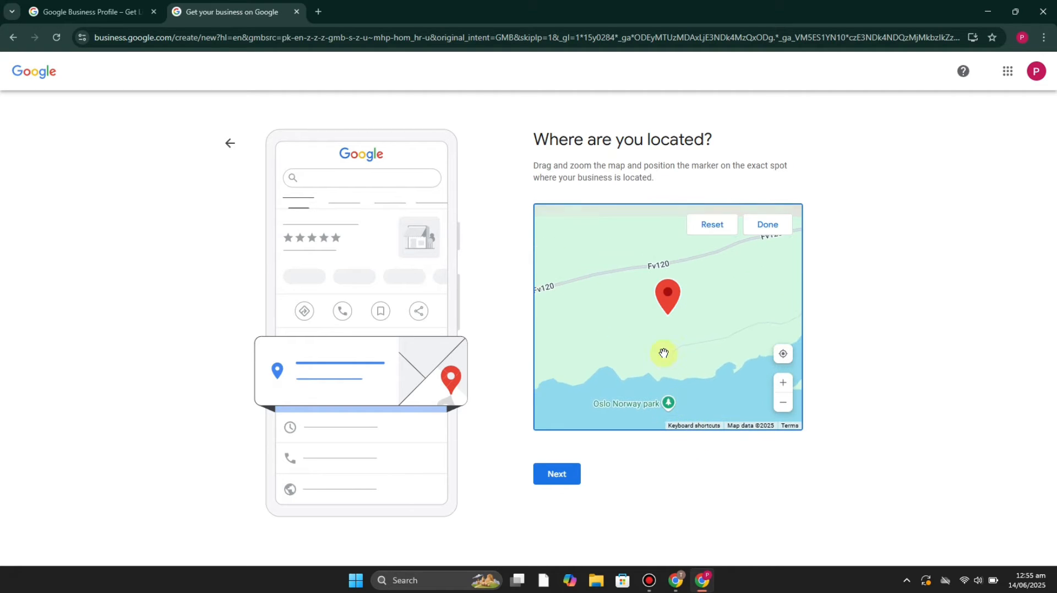
pyautogui.moveTo(663, 353); pyautogui.dragTo(672, 389)
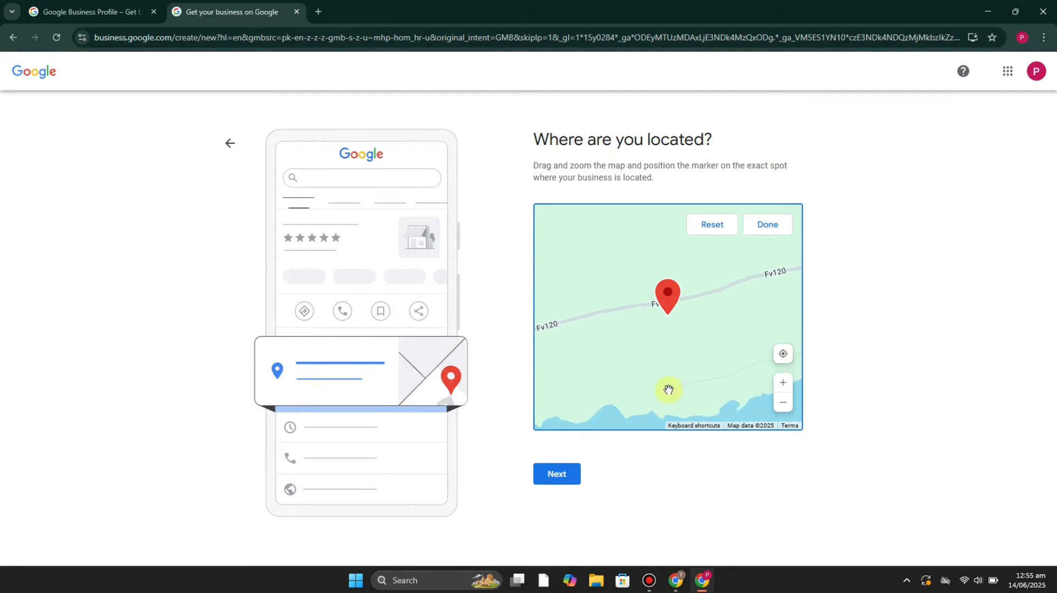
pyautogui.click(789, 388)
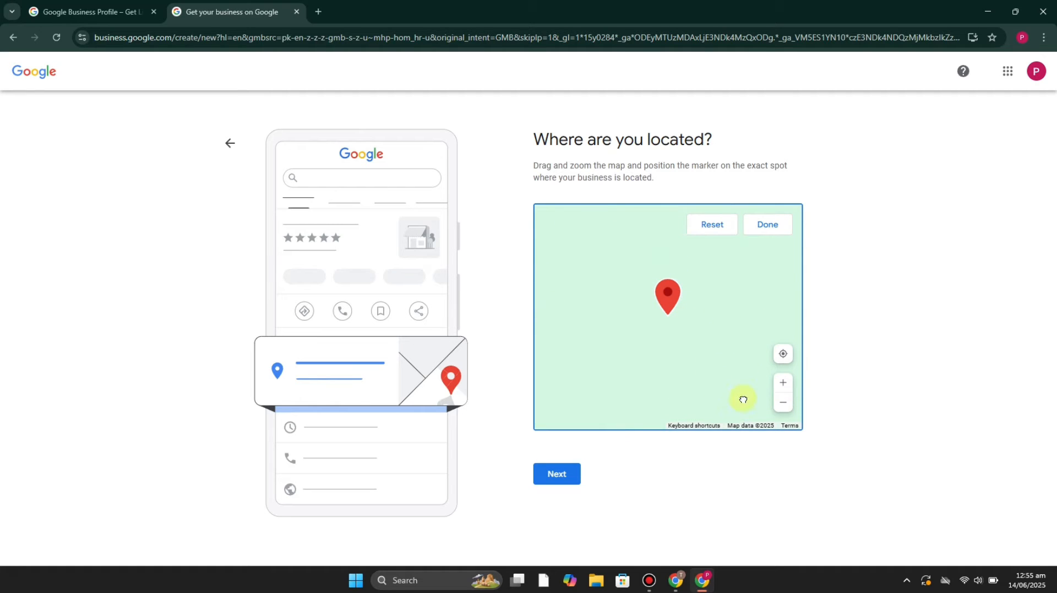
pyautogui.moveTo(736, 362); pyautogui.dragTo(750, 422)
pyautogui.moveTo(726, 362); pyautogui.dragTo(735, 379)
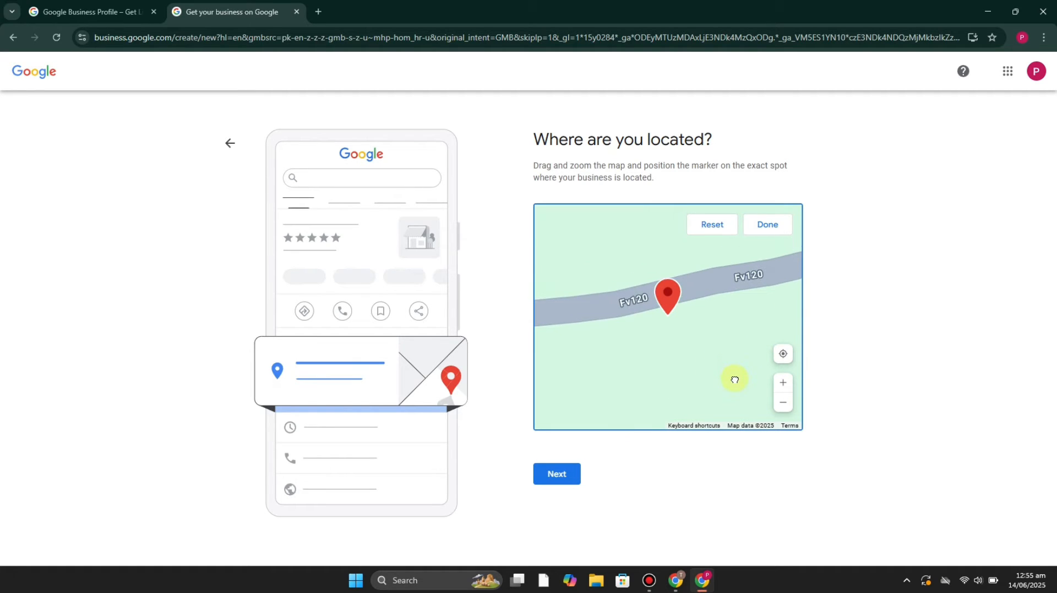
pyautogui.click(783, 354)
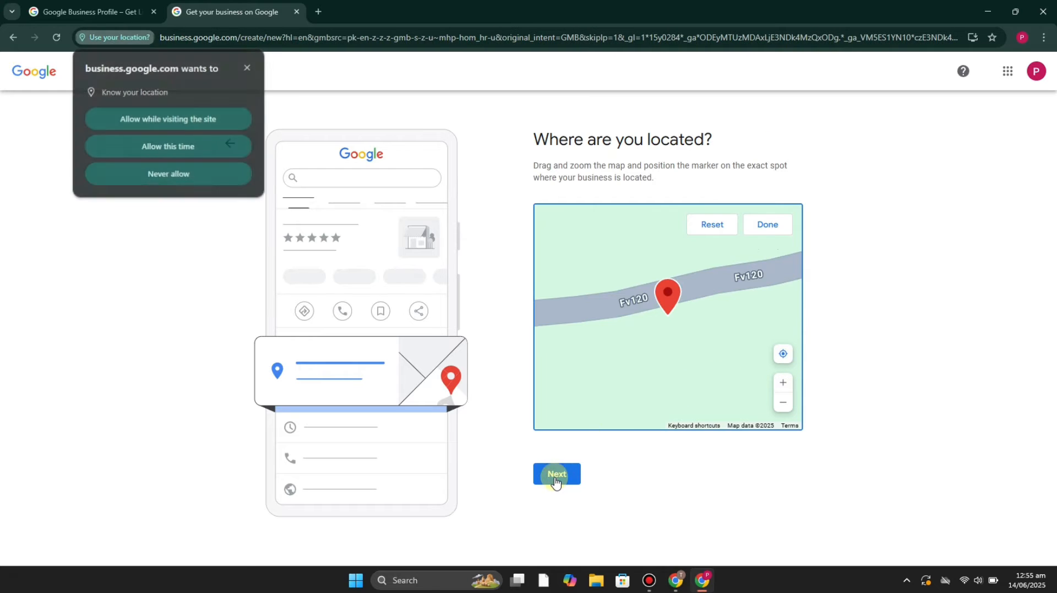
pyautogui.click(248, 67)
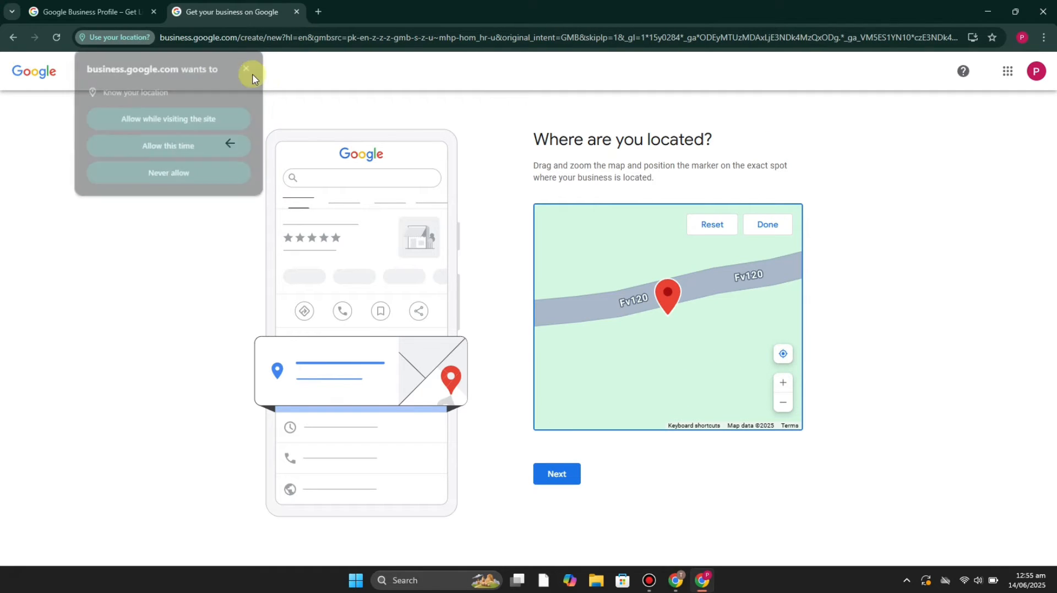
pyautogui.click(559, 474)
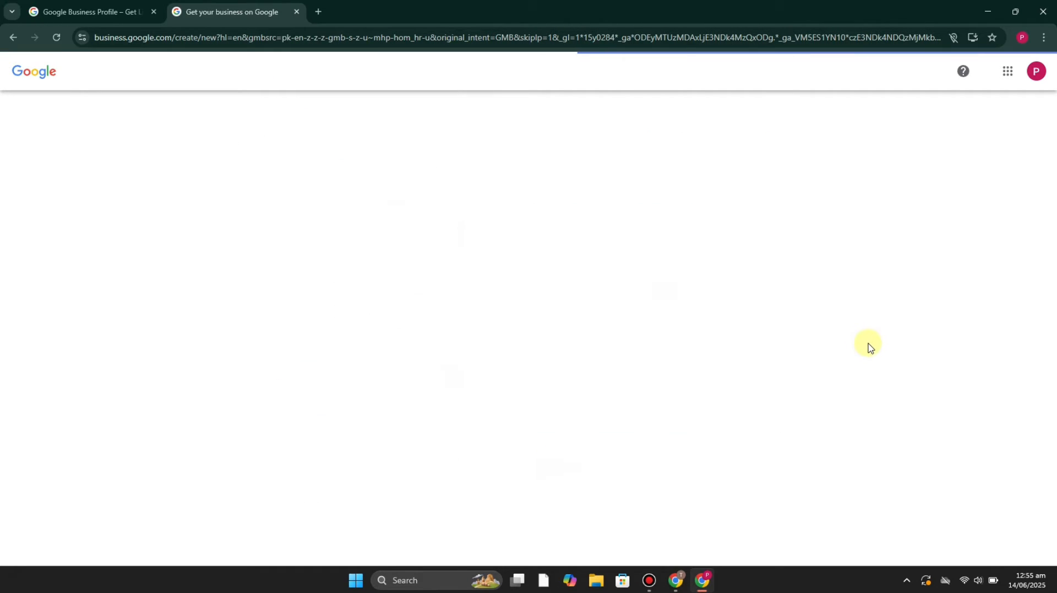
# Keep Norway (+47) as the phone country code, proceed past the contact details, and continue without opting into tips or surveys.
pyautogui.click(771, 388)
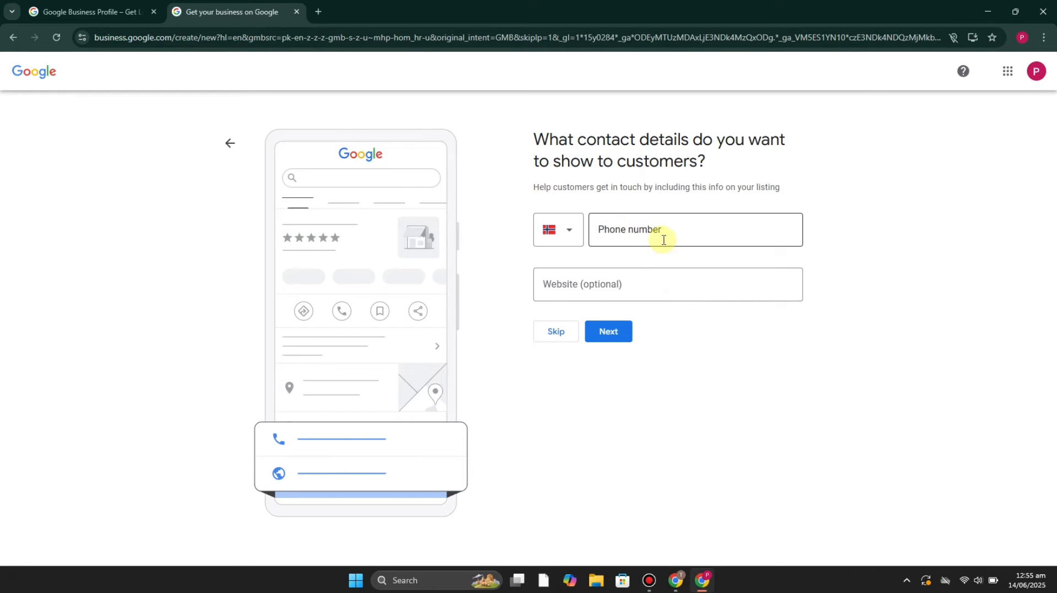
pyautogui.click(572, 235)
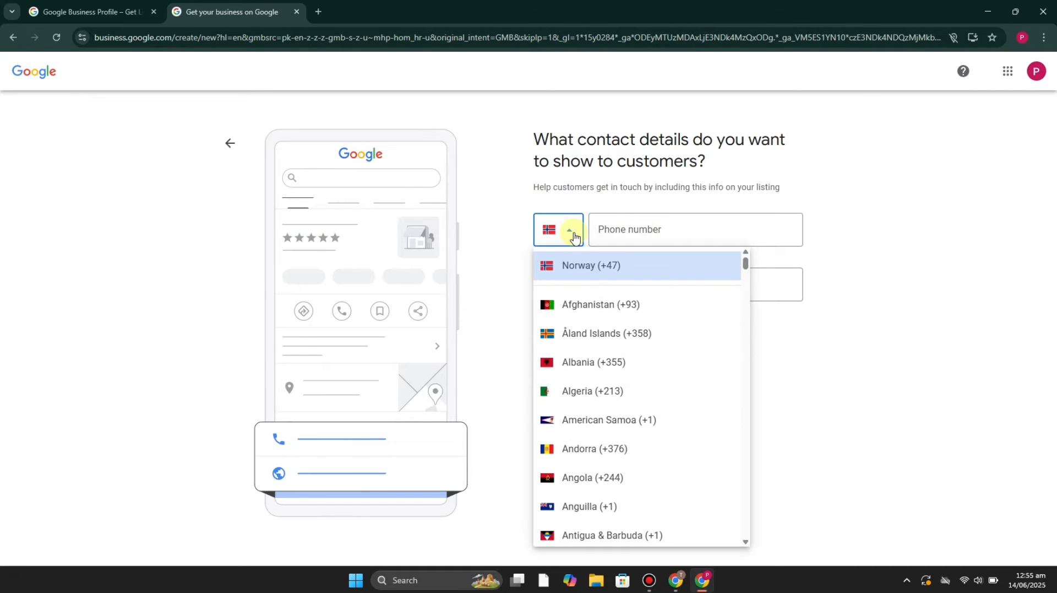
pyautogui.click(574, 236)
pyautogui.click(701, 377)
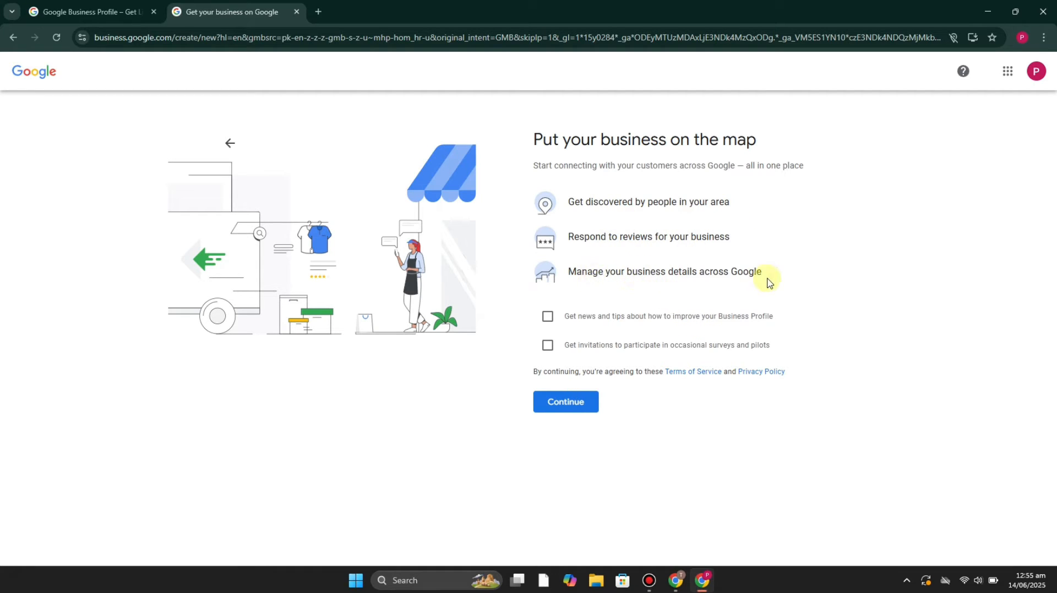
pyautogui.click(567, 405)
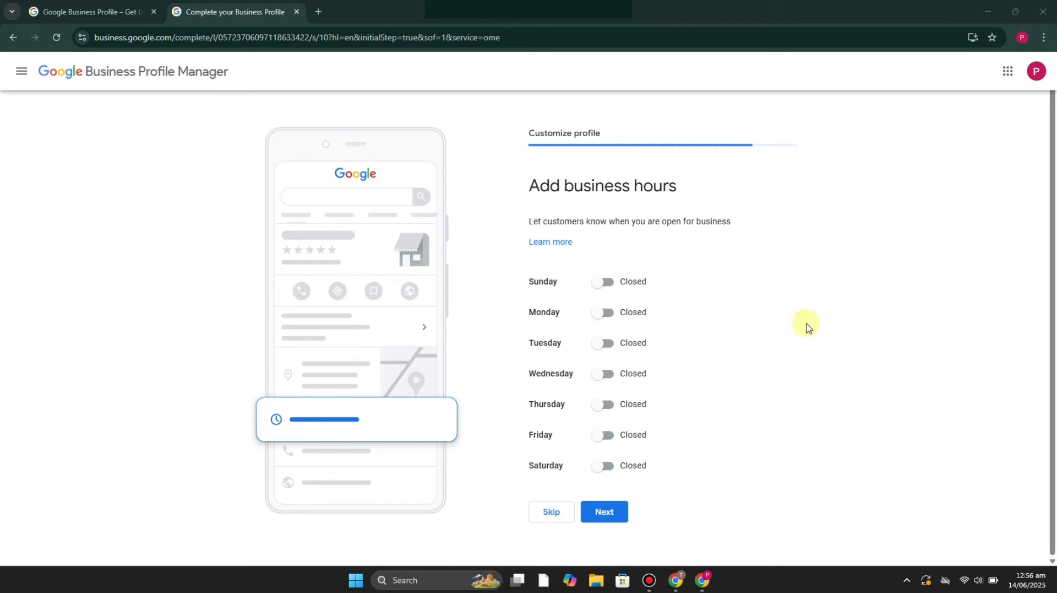
# Mark the business as open on all seven days, from Sunday through Saturday.
pyautogui.click(607, 284)
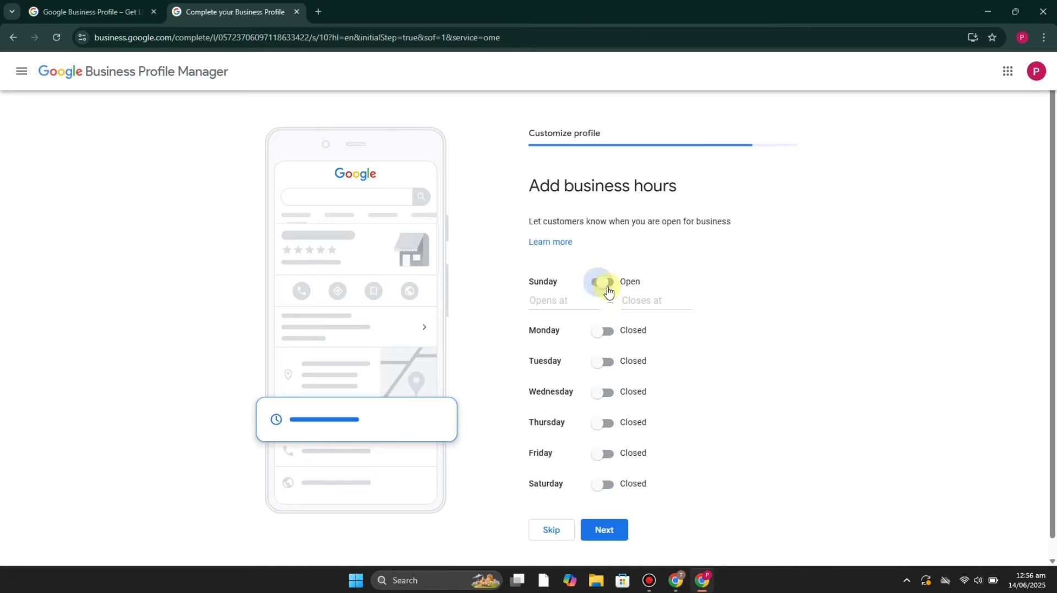
pyautogui.click(602, 337)
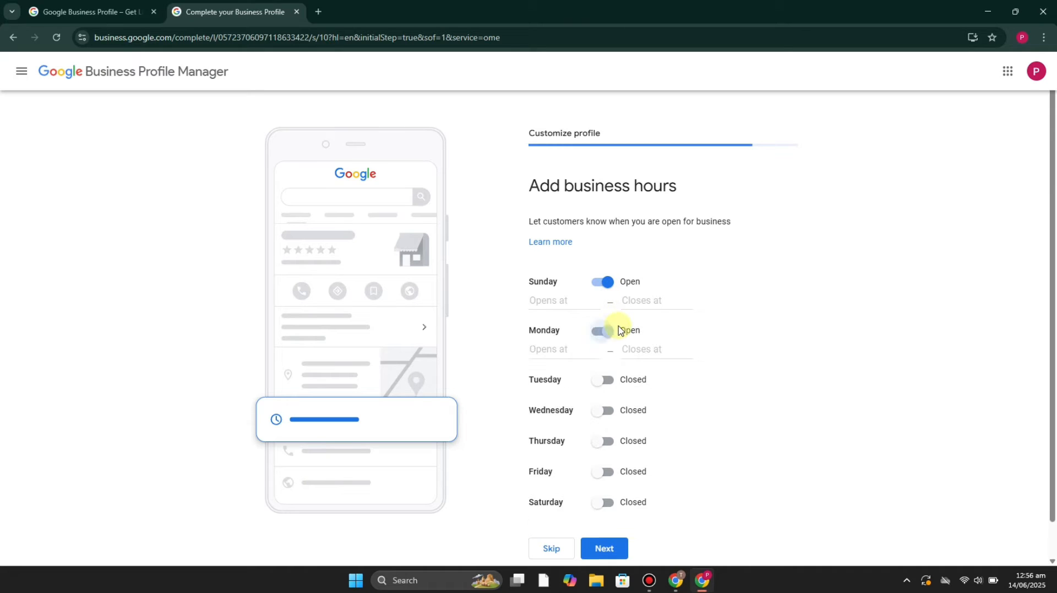
pyautogui.click(608, 383)
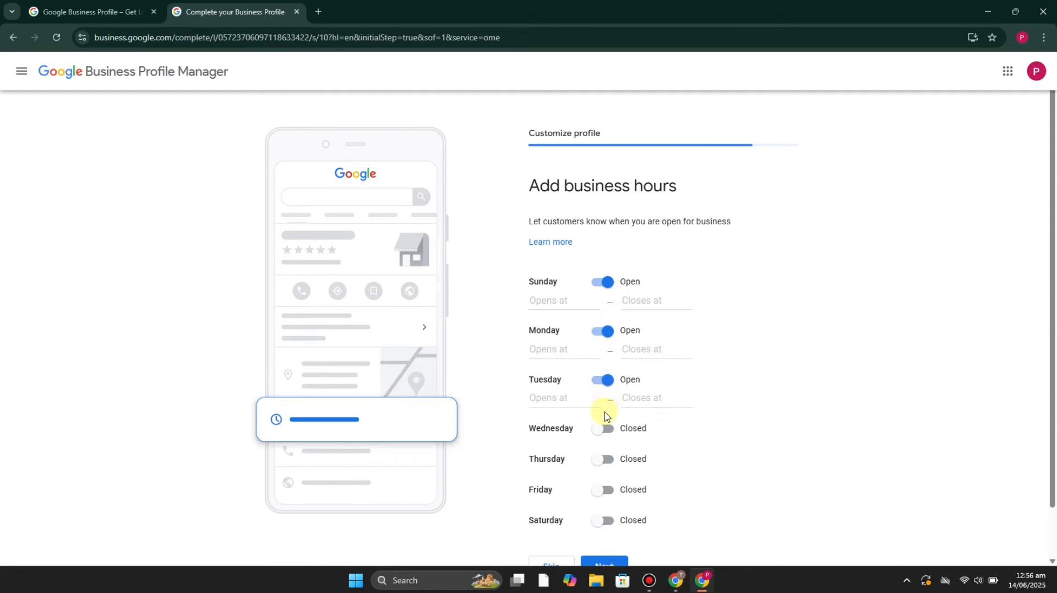
pyautogui.rightClick(602, 430)
pyautogui.click(603, 431)
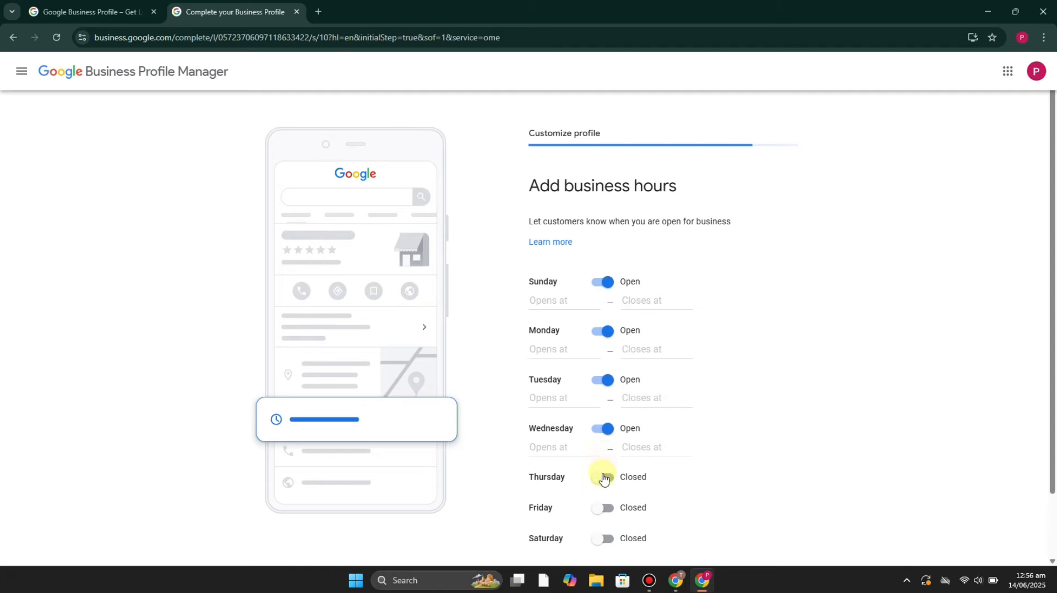
pyautogui.click(604, 478)
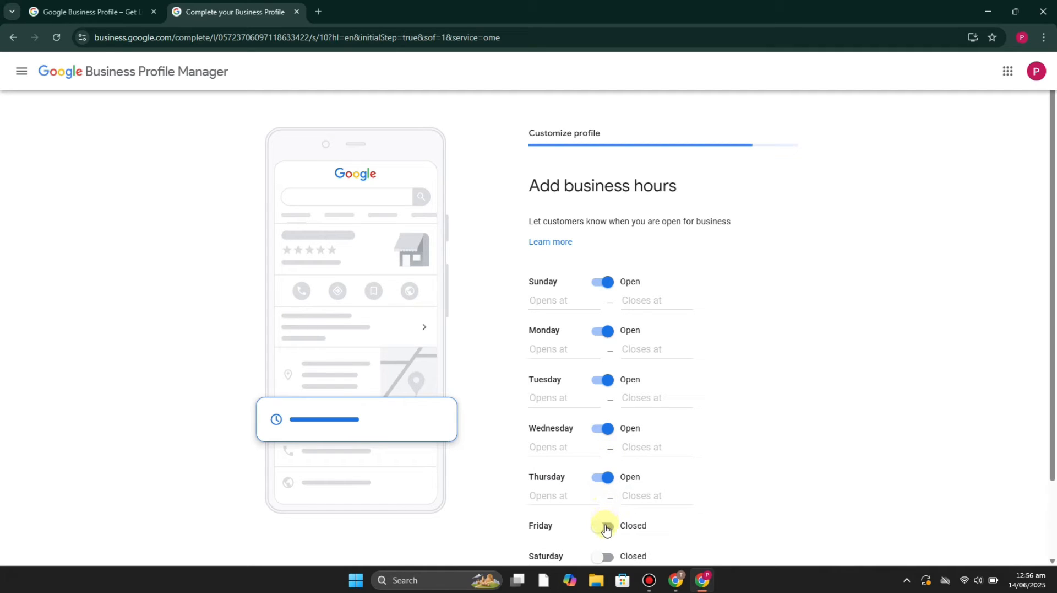
pyautogui.click(606, 527)
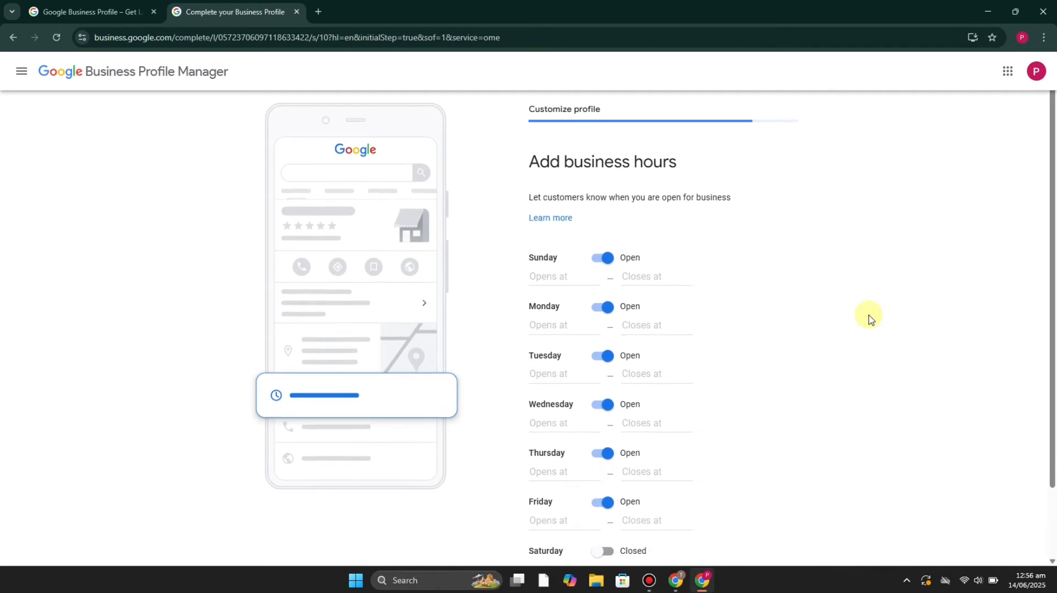
pyautogui.scroll(-2, 782, 375)
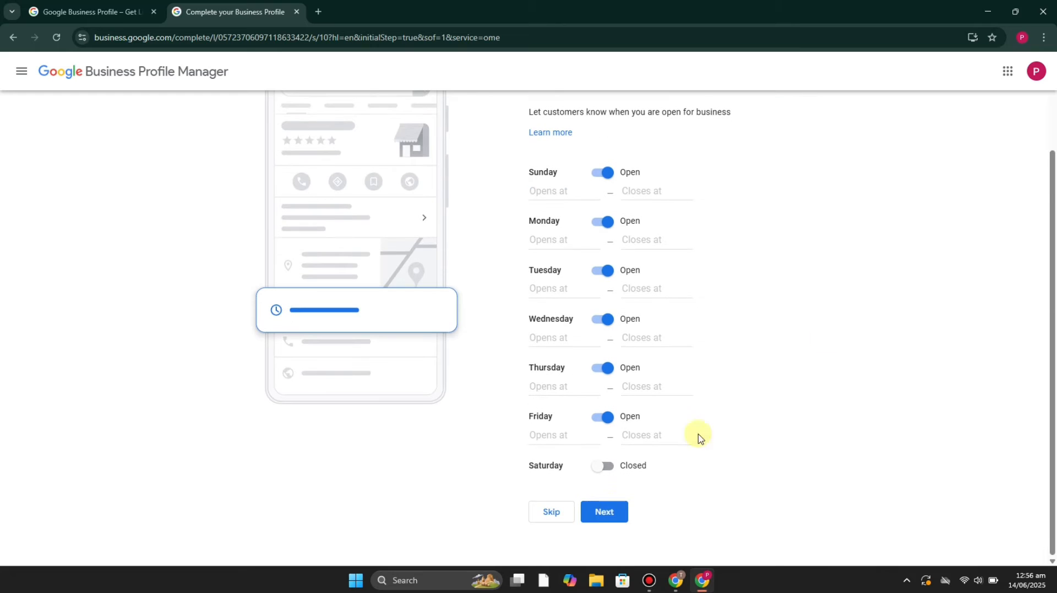
pyautogui.click(606, 467)
pyautogui.moveTo(626, 270); pyautogui.dragTo(800, 270)
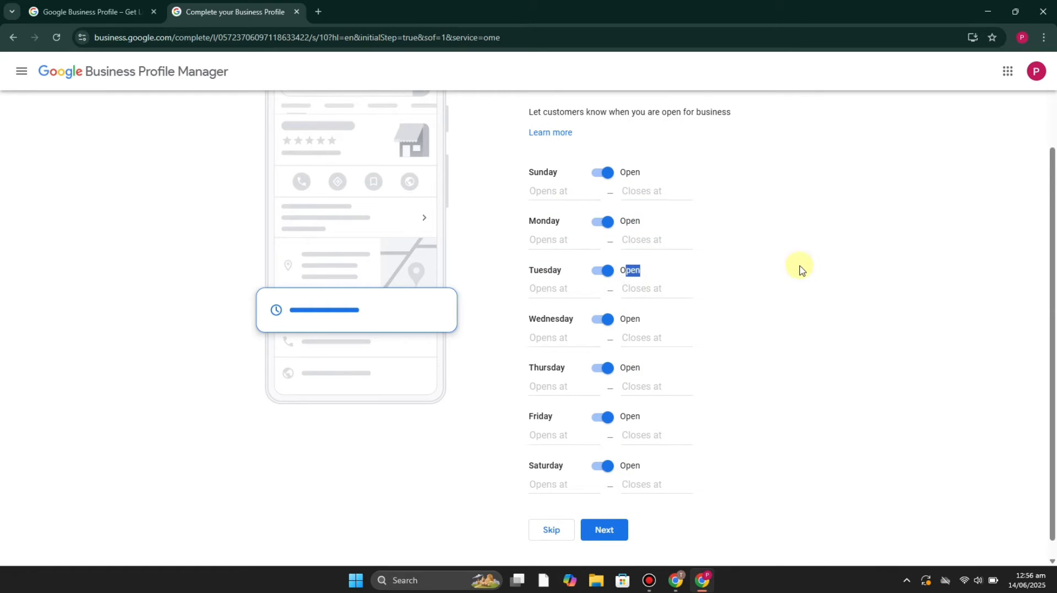
# Set Sunday's business hours to open at 9:00 AM and close at 5:30 PM.
pyautogui.rightClick(551, 201)
pyautogui.click(554, 192)
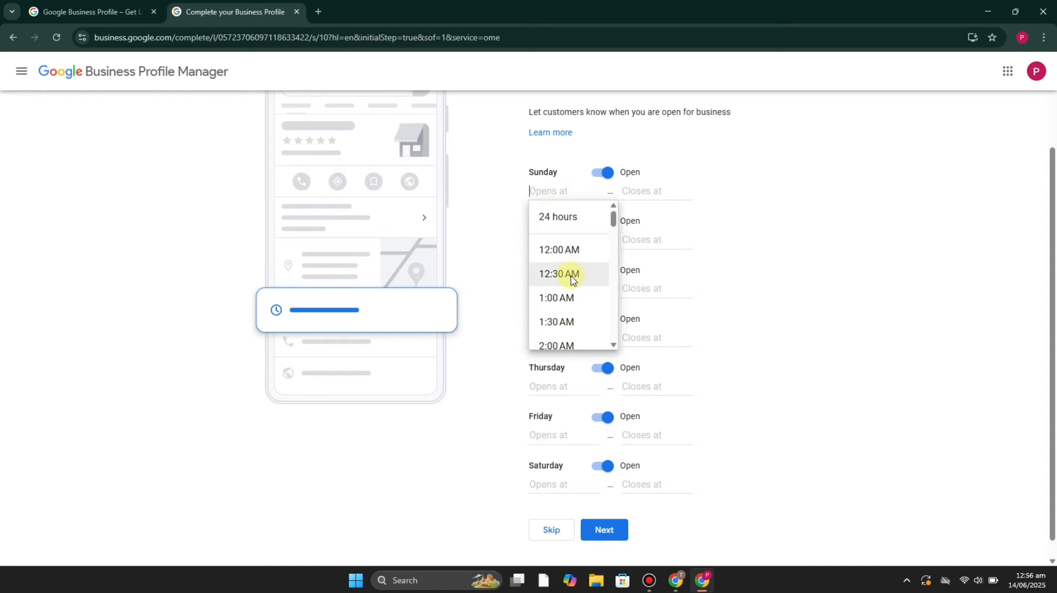
pyautogui.write('9')
pyautogui.click(593, 251)
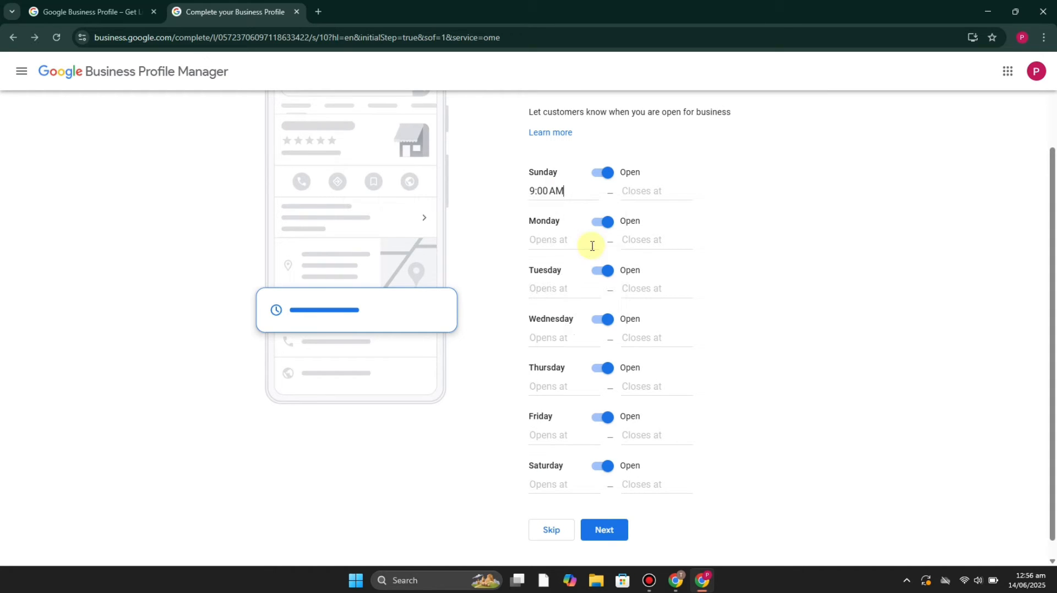
pyautogui.click(657, 189)
pyautogui.click(658, 188)
pyautogui.write('5')
pyautogui.rightClick(658, 188)
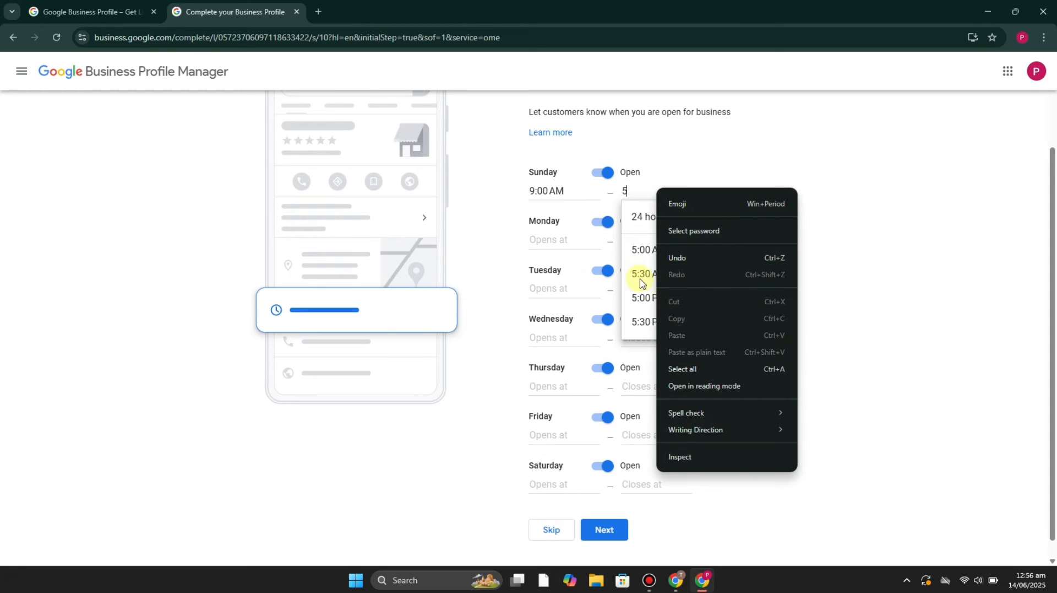
pyautogui.click(636, 325)
pyautogui.click(635, 327)
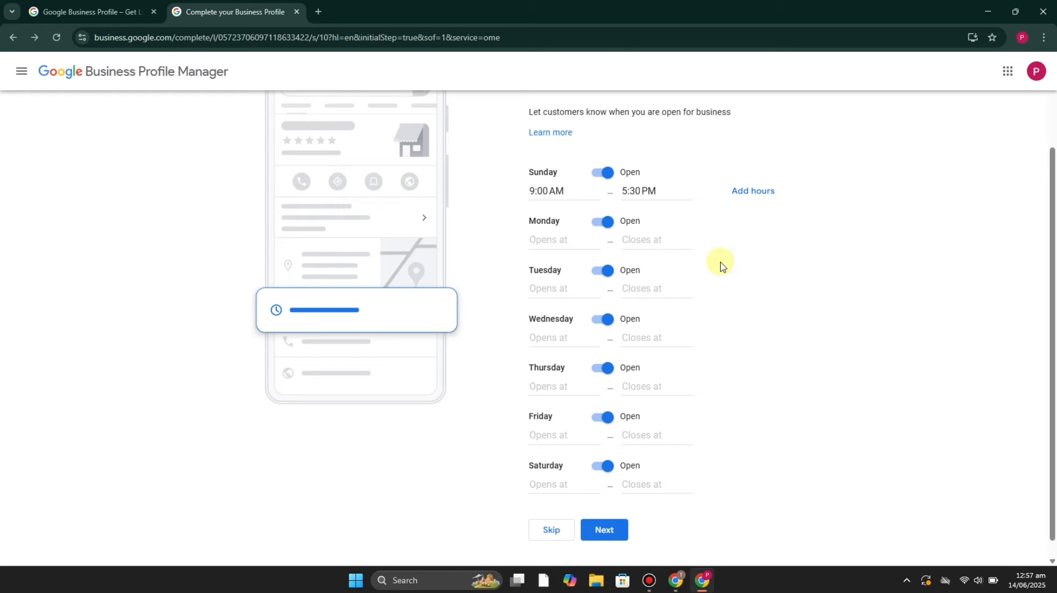
pyautogui.rightClick(793, 420)
pyautogui.click(760, 417)
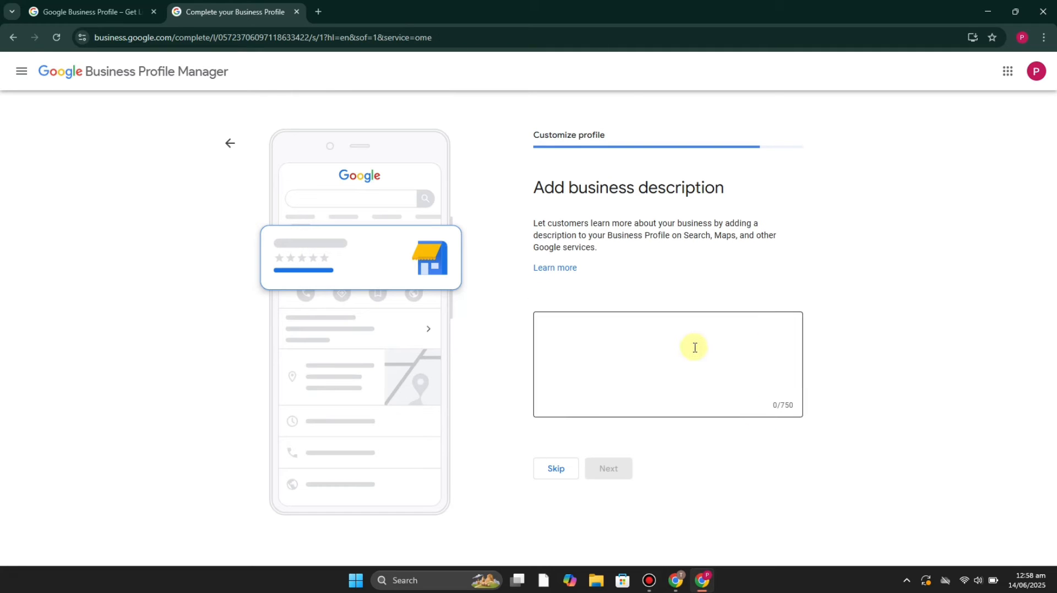
# Paste the business description beginning "James Floral Shop is your trusted flower shop in Norway" and submit it.
pyautogui.click(690, 348)
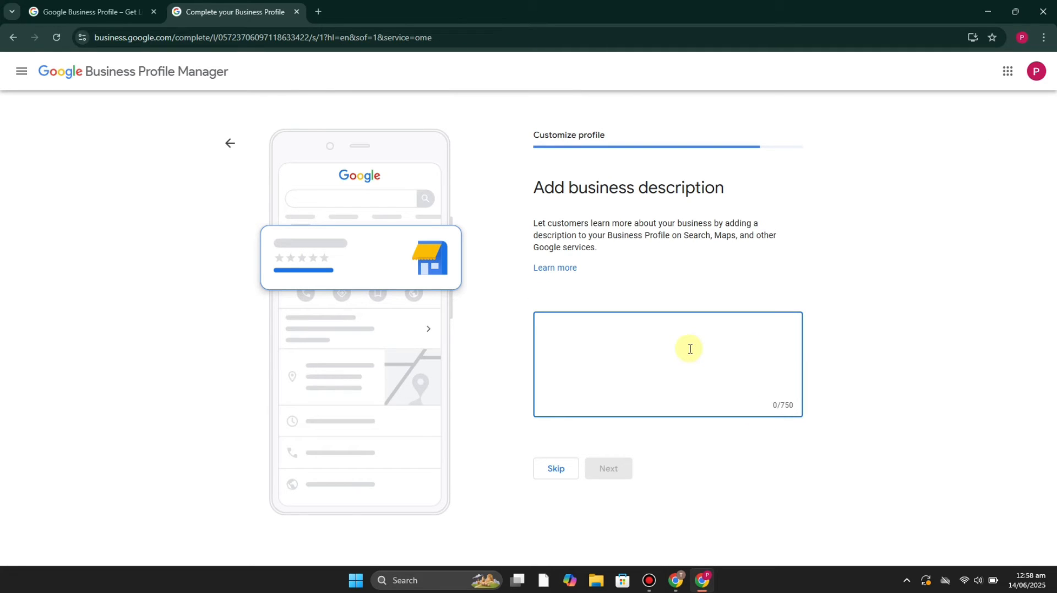
pyautogui.write('...flowers guarantee freshness and beauty in every stem. Whether you need flowers for birthdays, anniversaries, or just because, James Floral Shop adds charm to every moment. Serving all of Norway with love and petals—order online or visit your favorite Norwegian flower shop today!')
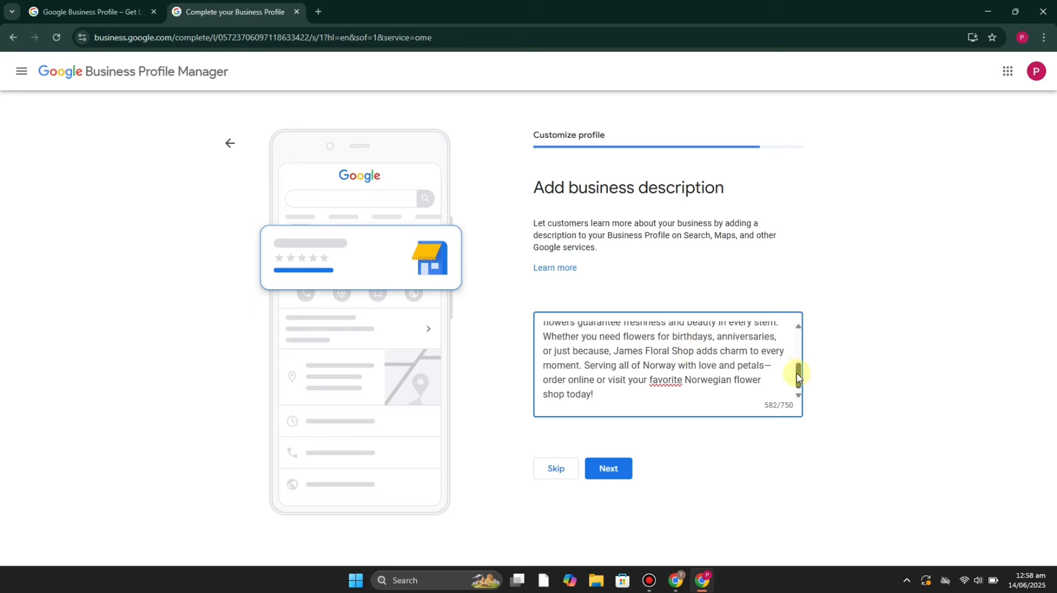
pyautogui.scroll(3, 798, 364)
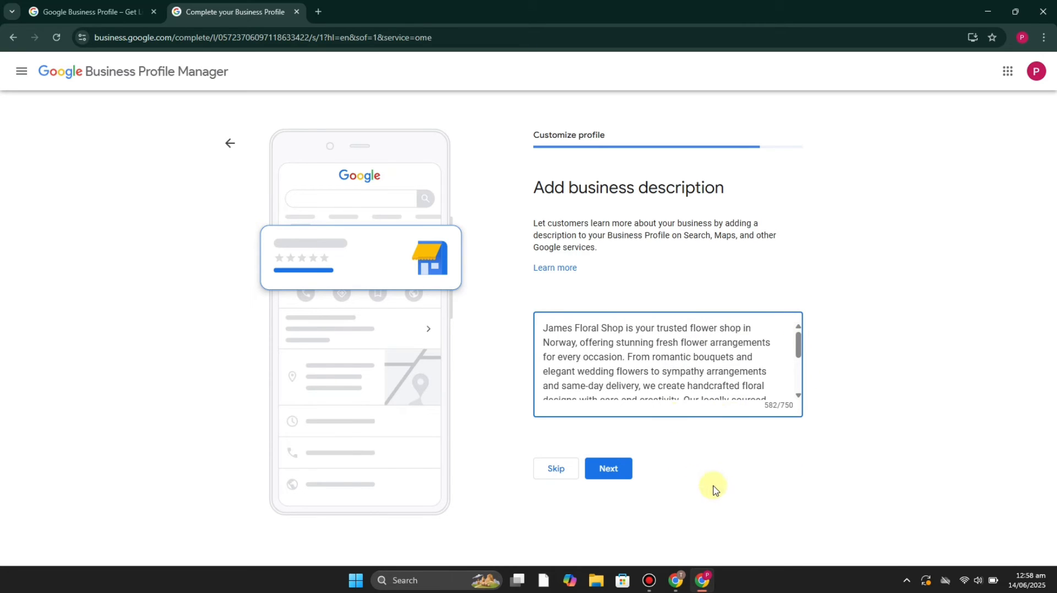
pyautogui.click(621, 470)
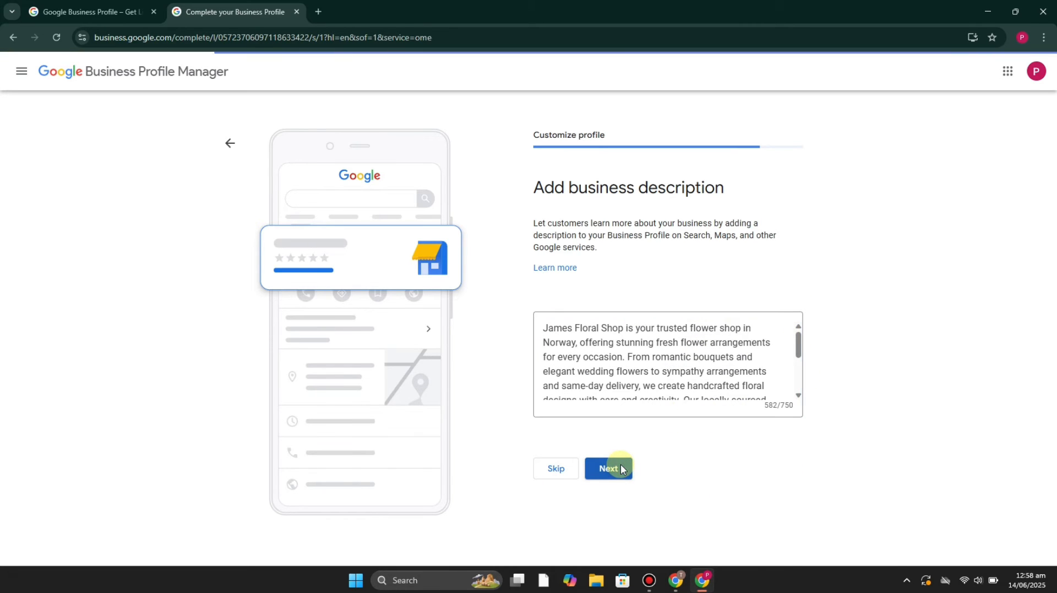
pyautogui.rightClick(555, 526)
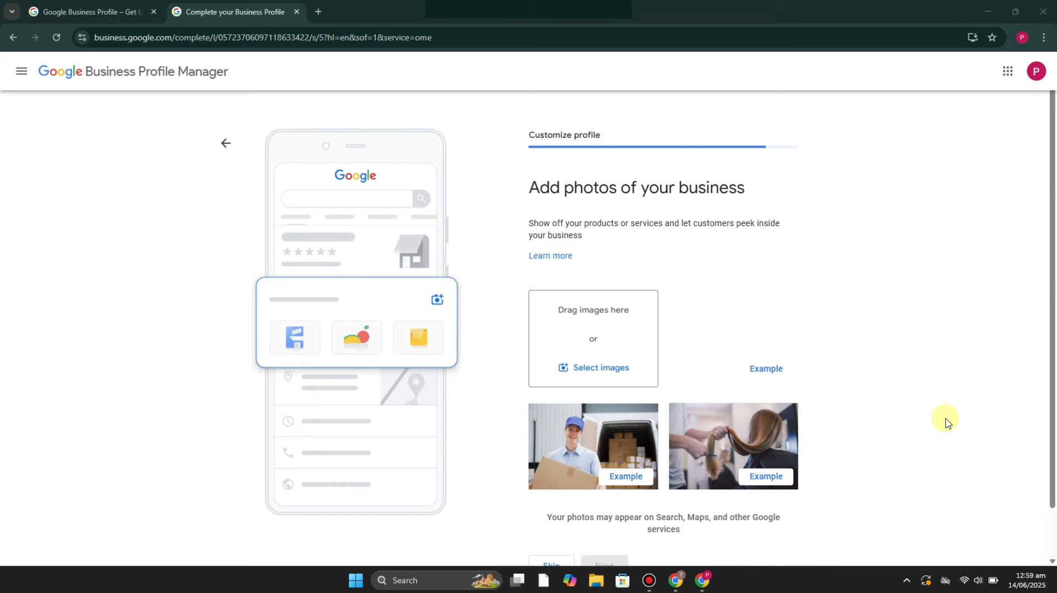
# Skip the NOK 4,000 advertising credit and the Google Workspace trial offers, and continue past the verification notice to finish the profile setup.
pyautogui.scroll(-1, 946, 422)
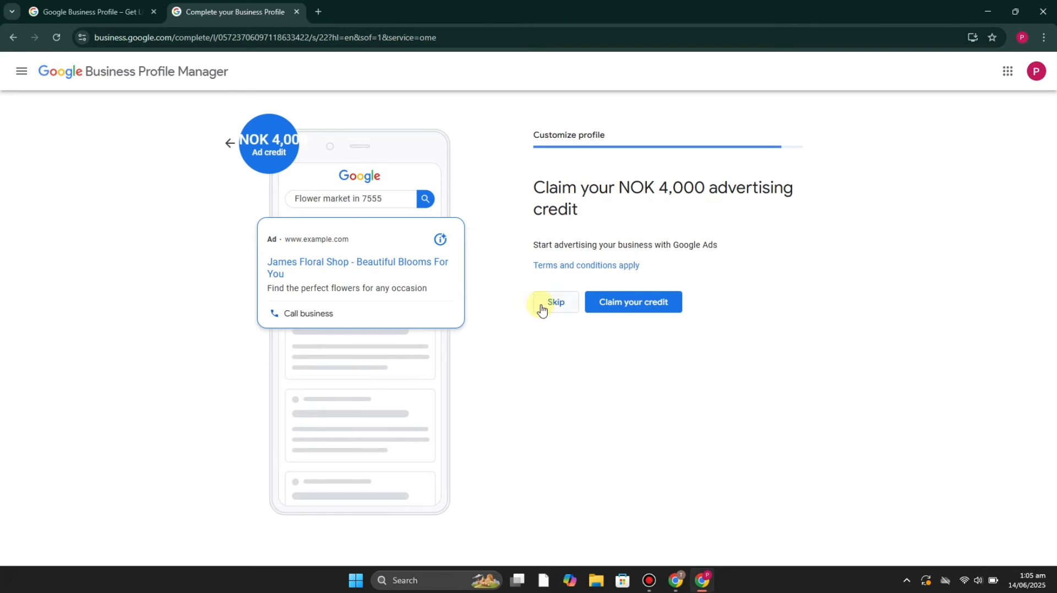
pyautogui.click(574, 313)
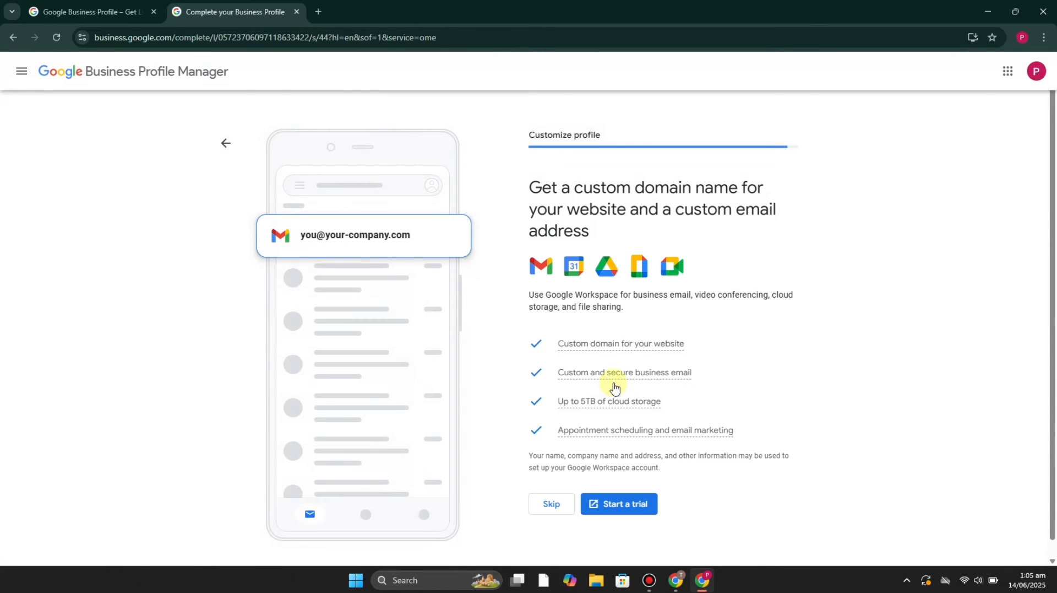
pyautogui.click(552, 503)
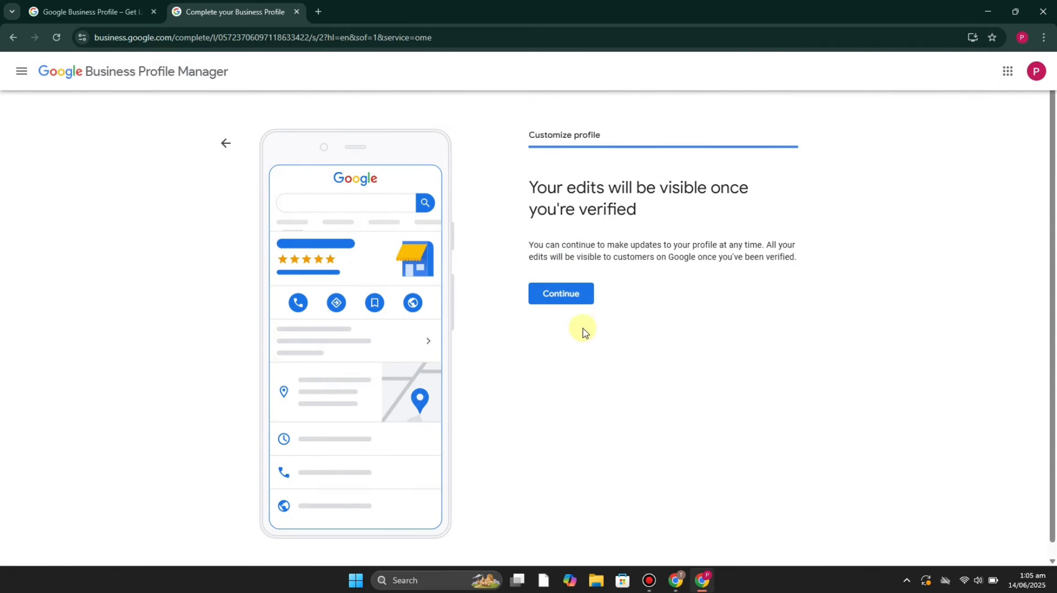
pyautogui.click(579, 298)
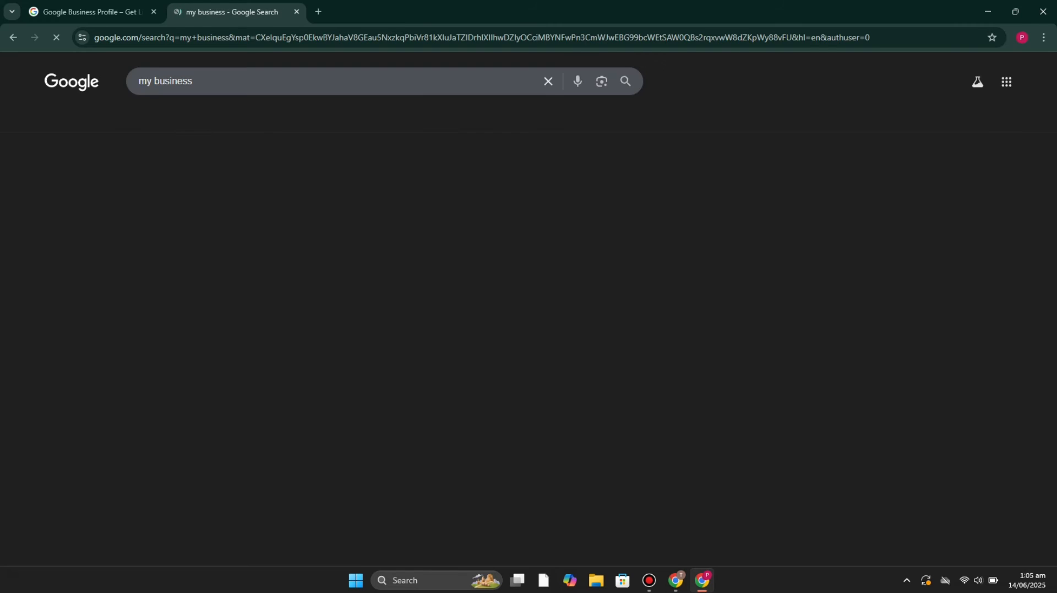